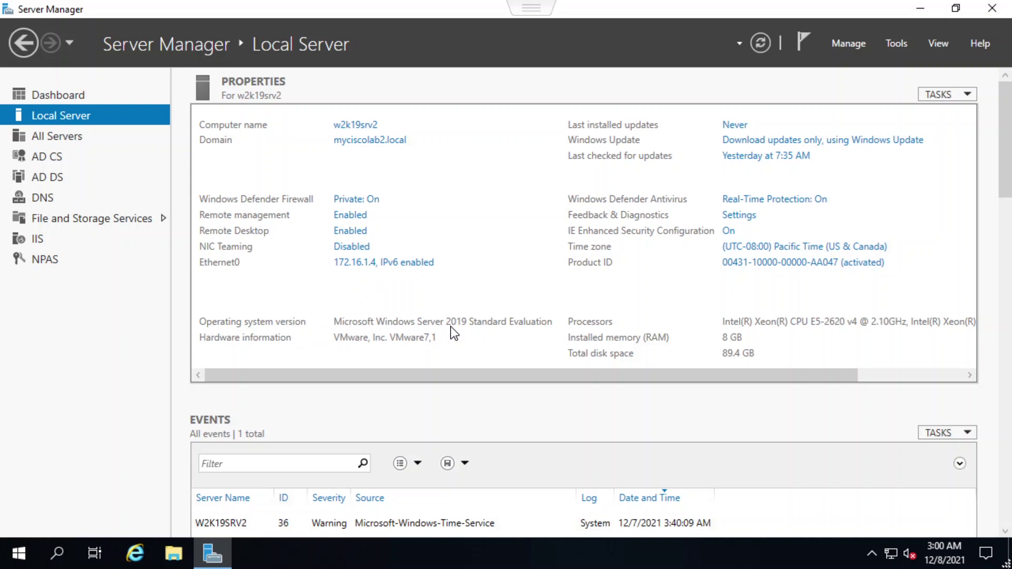
Show the NPAS role page for server W2K19SRV2 (172.16.1.4) and begin a Start search
left_click(43, 266)
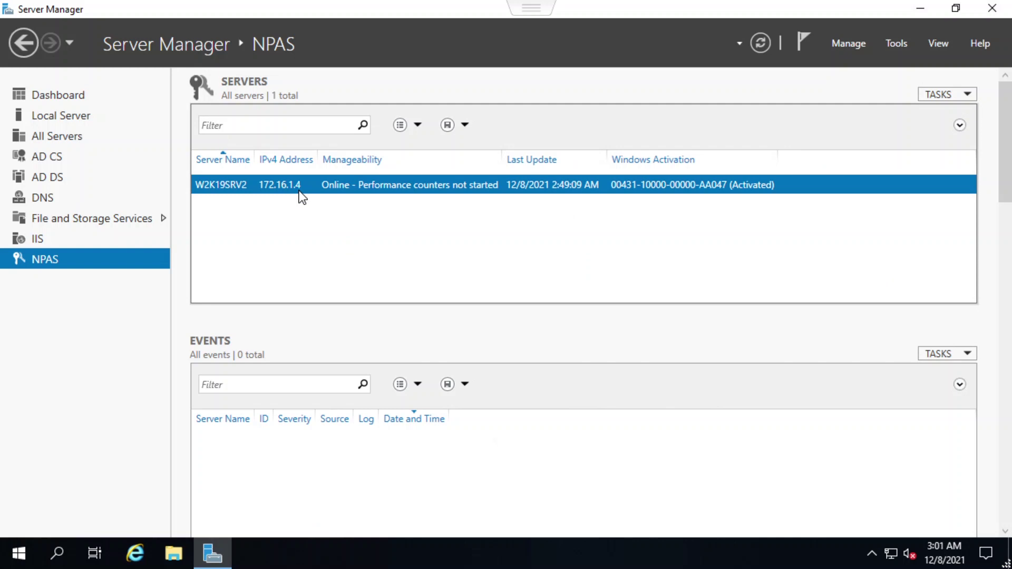
left_click(17, 553)
Launch Network Policy Server and list the RADIUS Clients under RADIUS Clients and Servers
type("net")
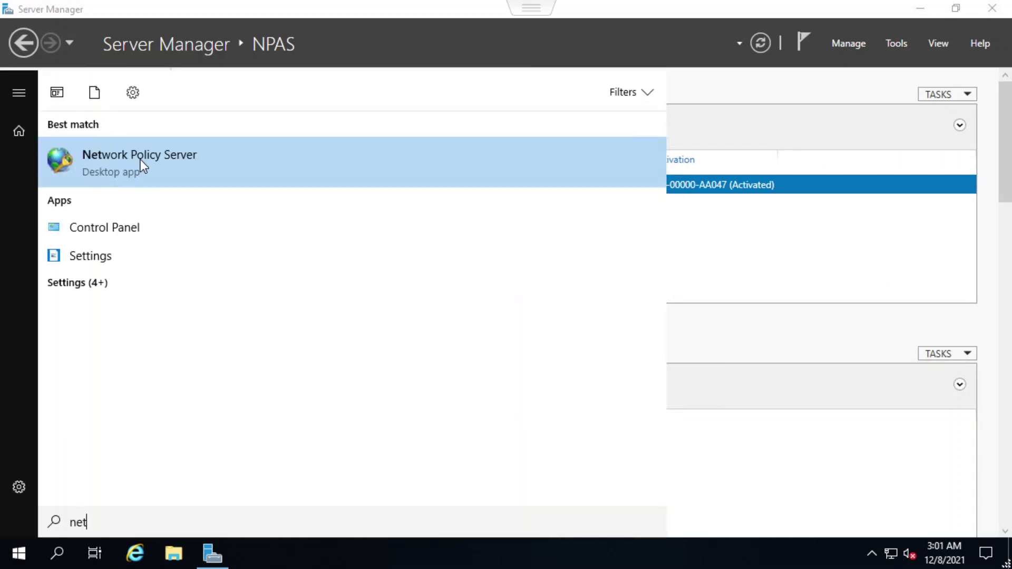
left_click(140, 159)
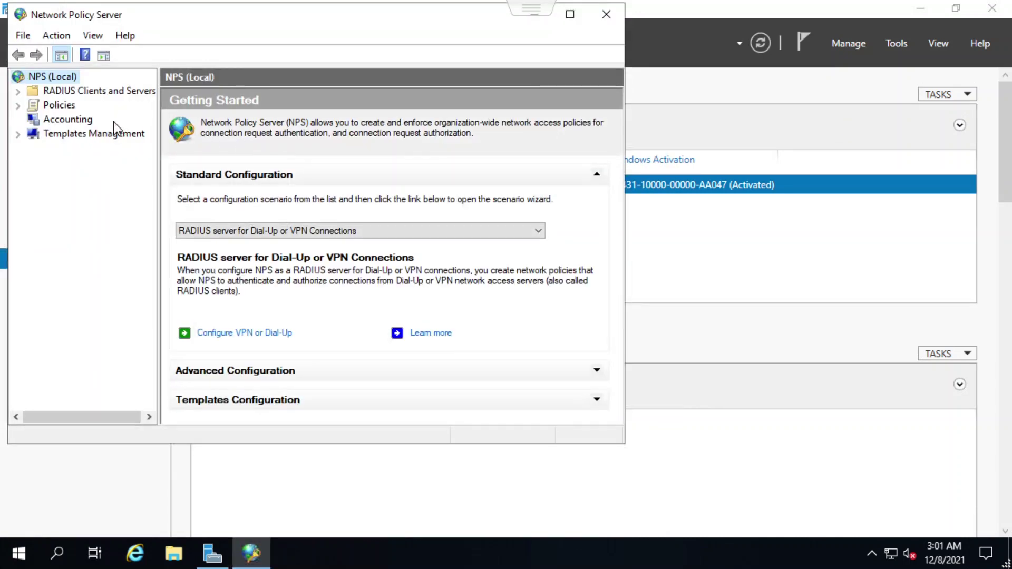
left_click(17, 92)
left_click(85, 104)
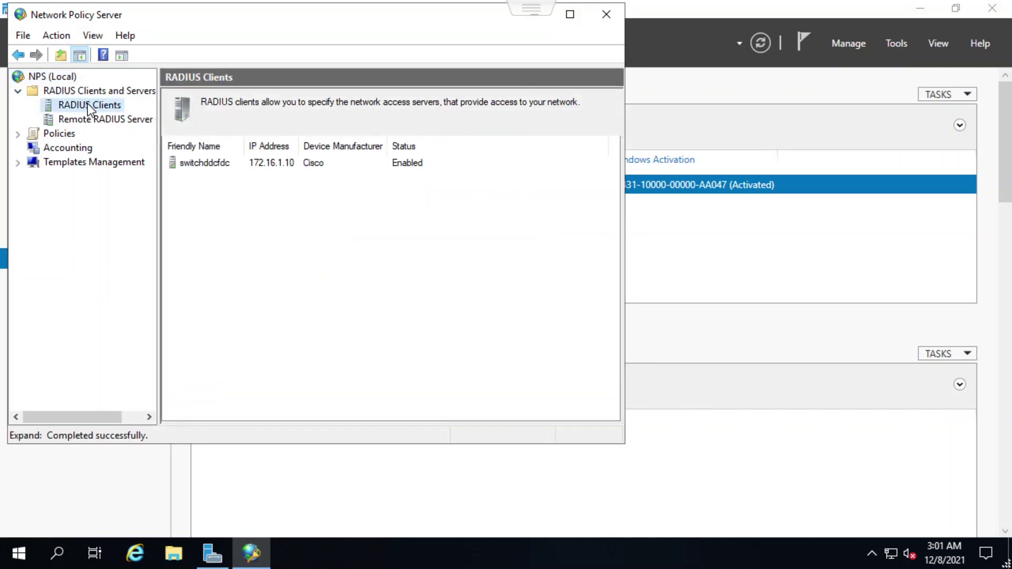
Review the switchdddcfdc client's general and Advanced properties, closing without changes
double_click(216, 165)
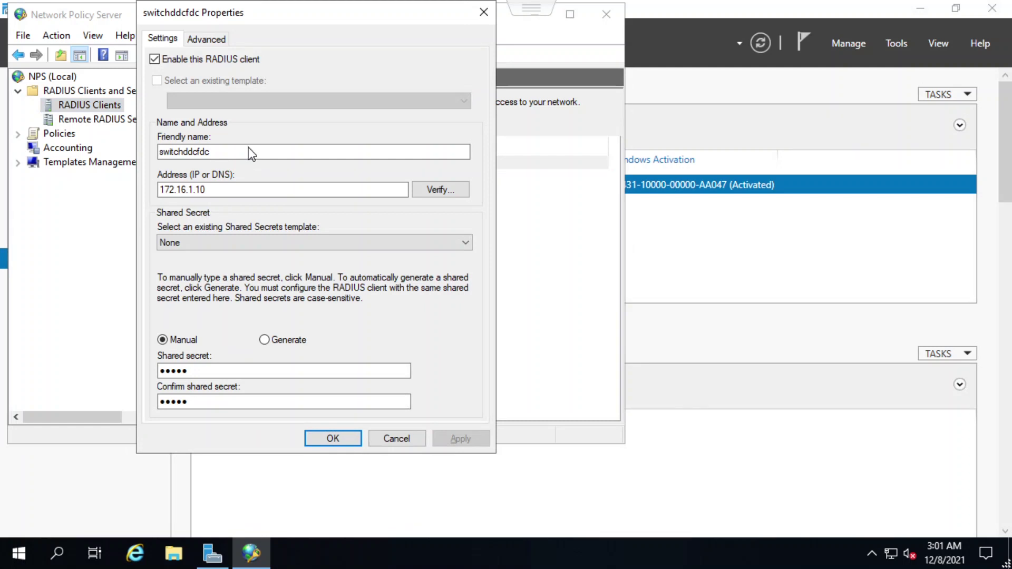
left_click(217, 36)
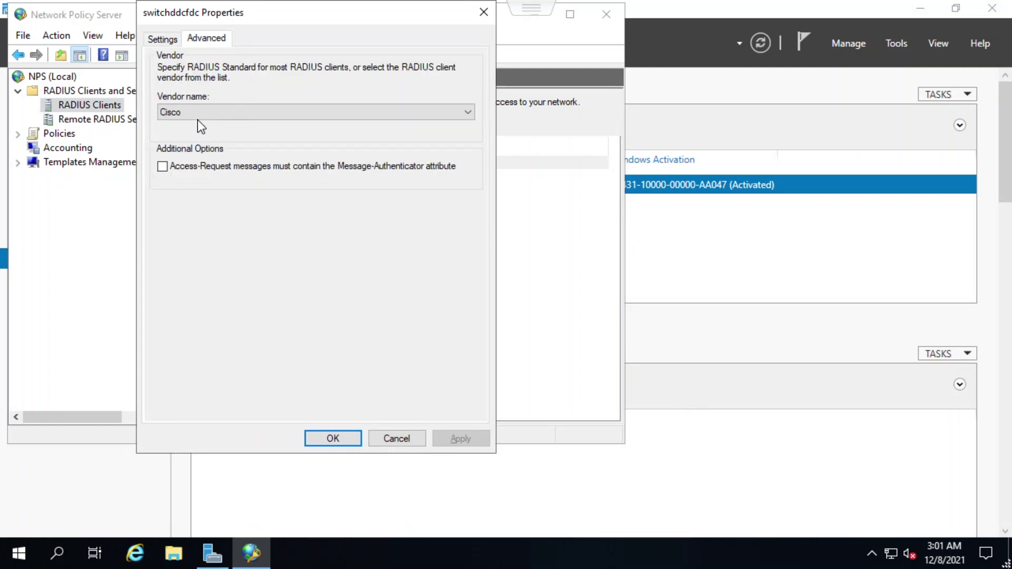
left_click(167, 40)
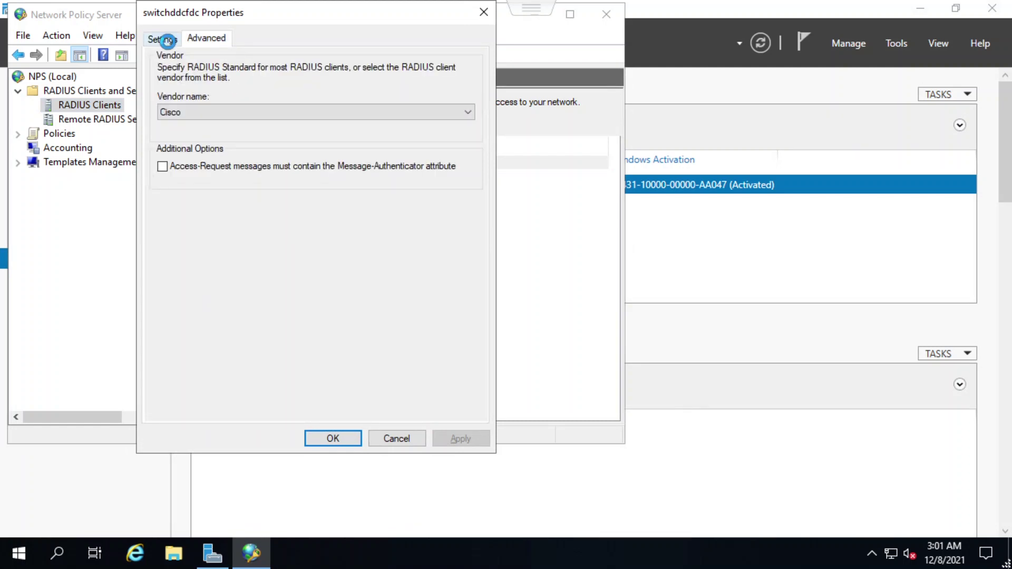
left_click(483, 11)
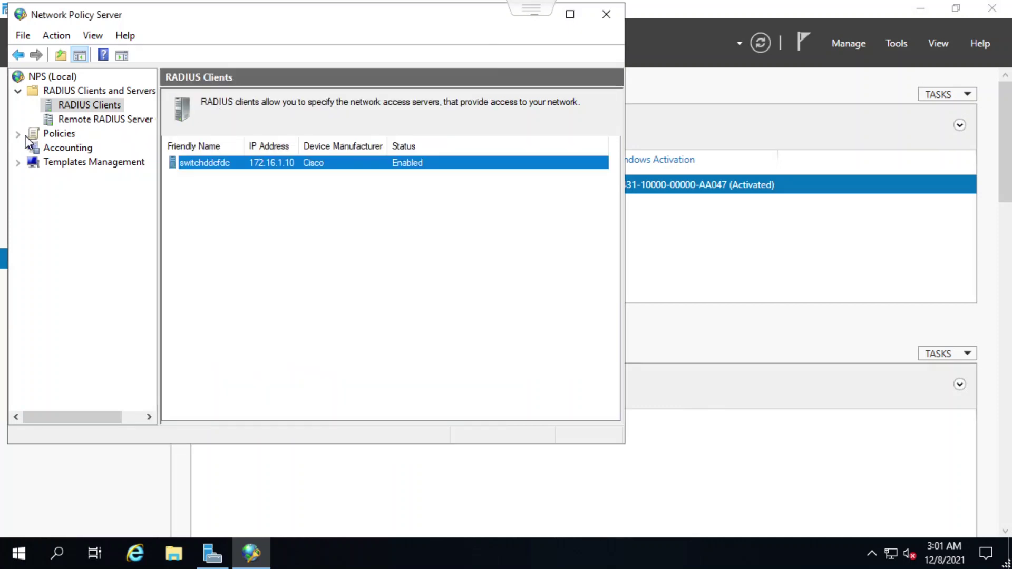
Inspect the Secure Wired (Ethernet) connection request policy's conditions and settings, then list Network Policies
left_click(19, 134)
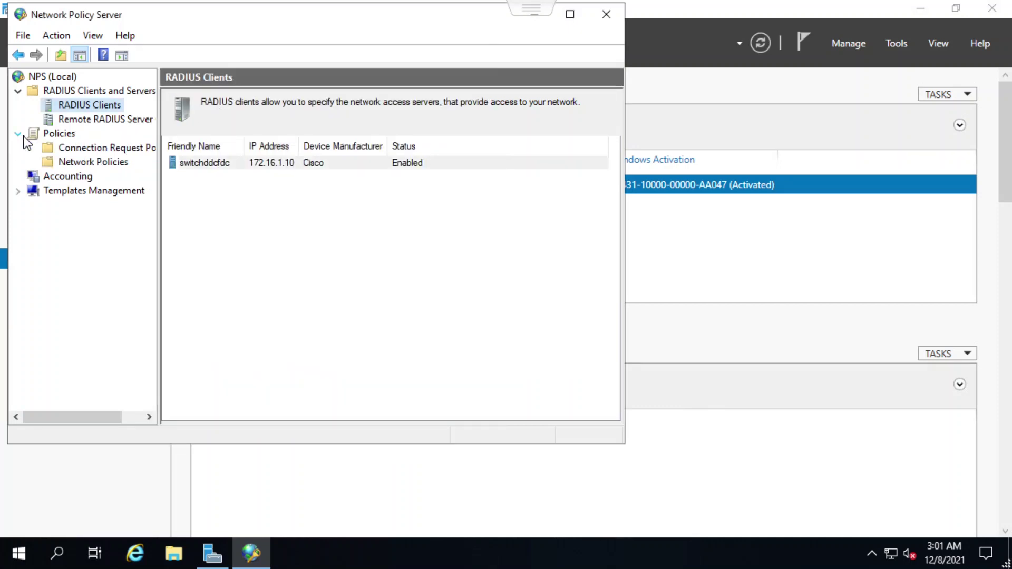
left_click(93, 153)
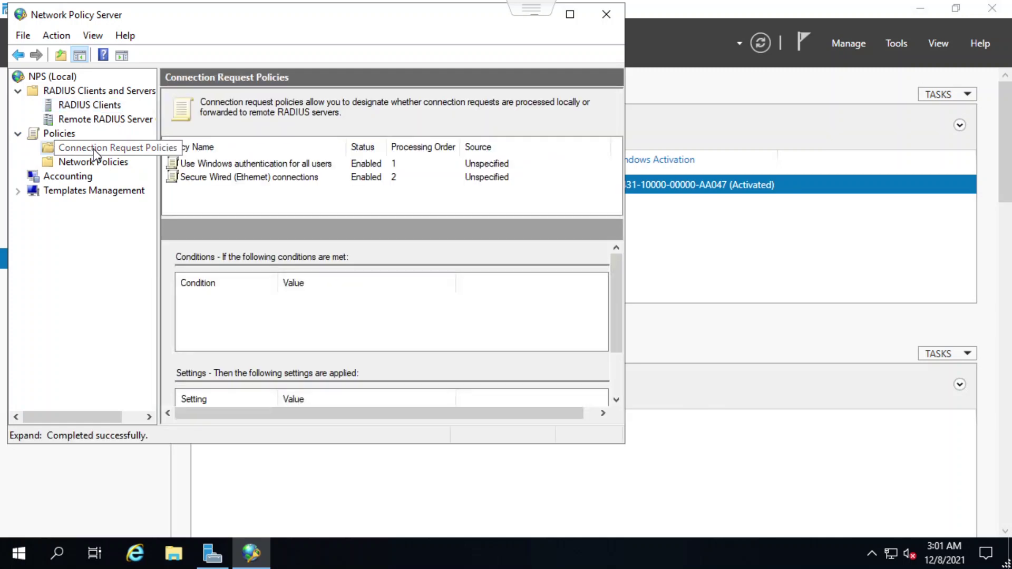
double_click(226, 182)
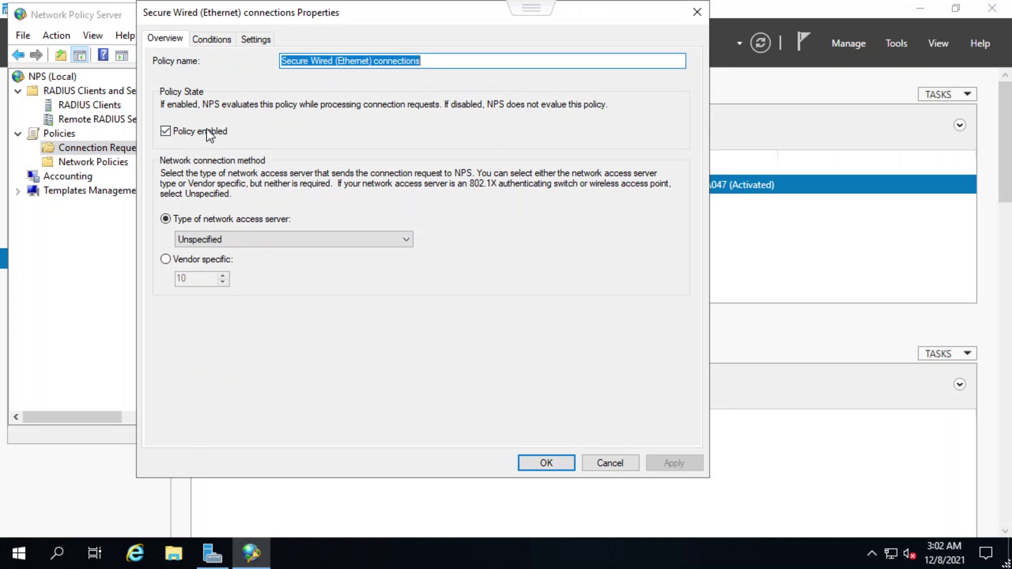
left_click(205, 40)
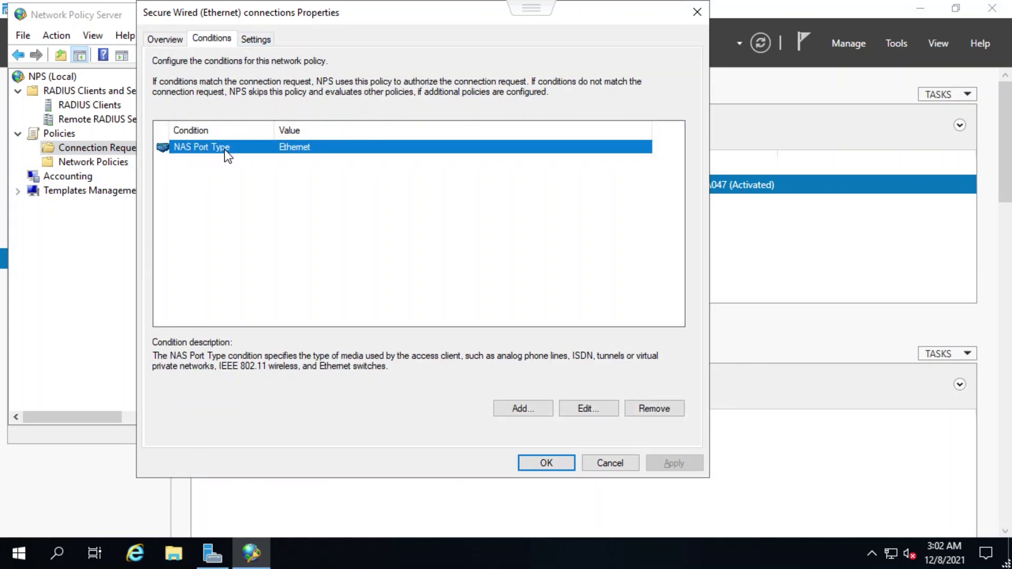
left_click(263, 41)
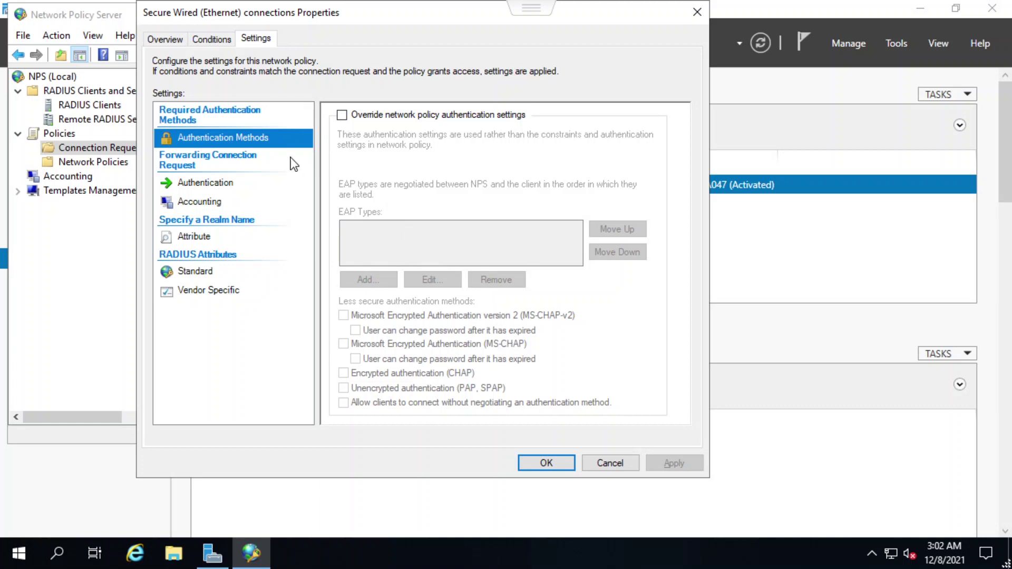
left_click(610, 463)
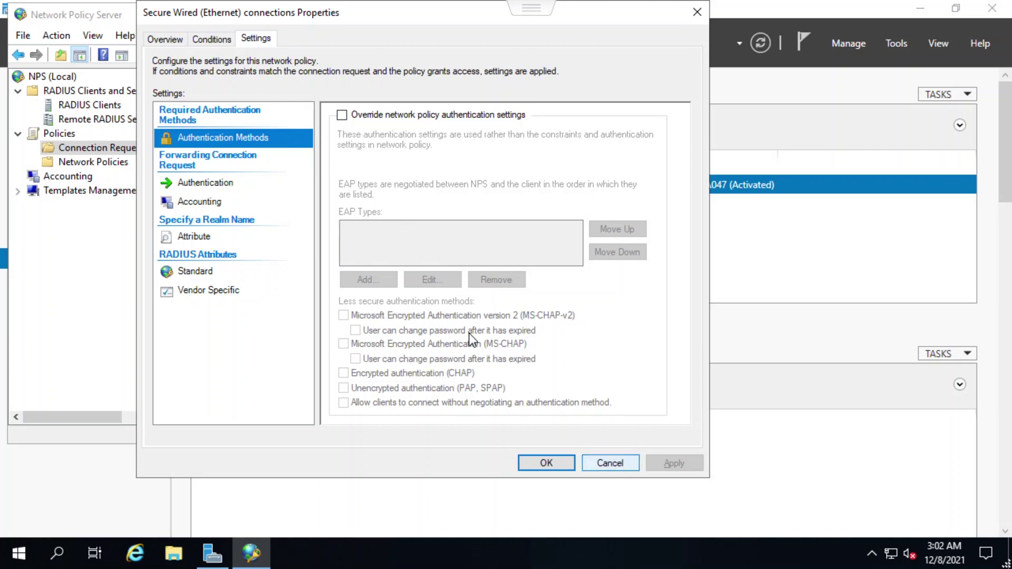
left_click(116, 164)
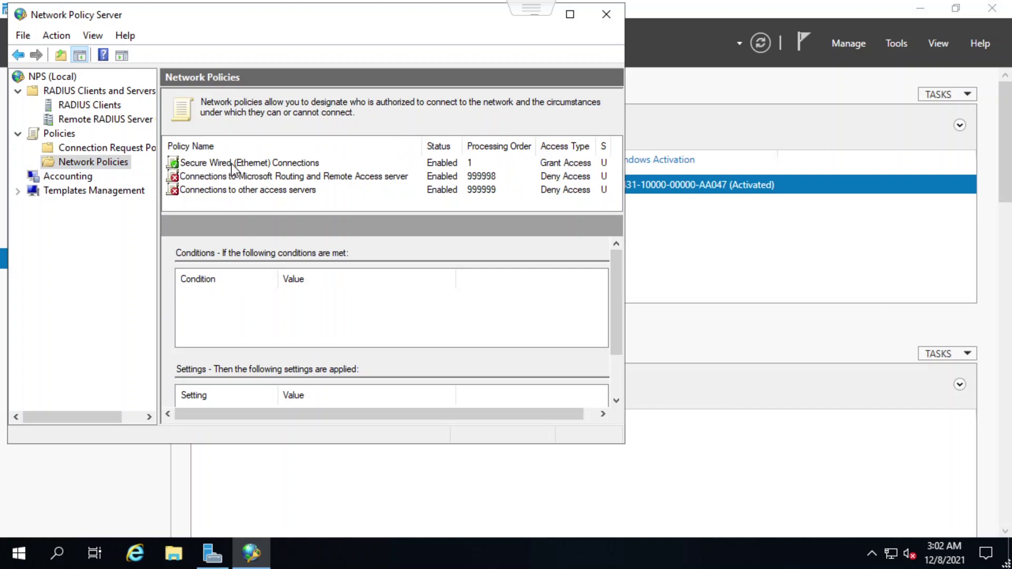
Inspect the Secure Wired network policy's NAS Port Type condition, constraints and settings, then return to Server Manager
double_click(233, 166)
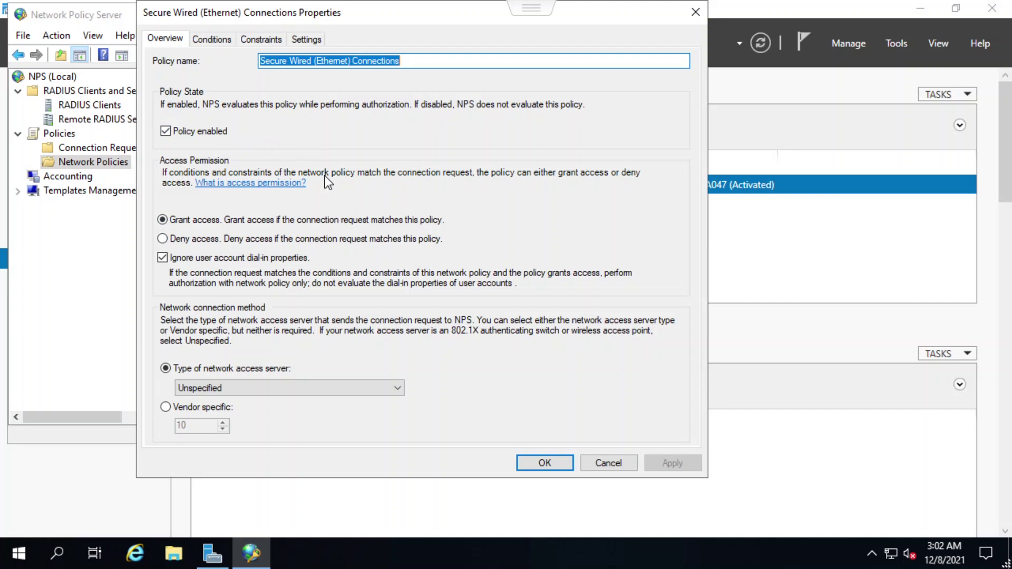
left_click(220, 41)
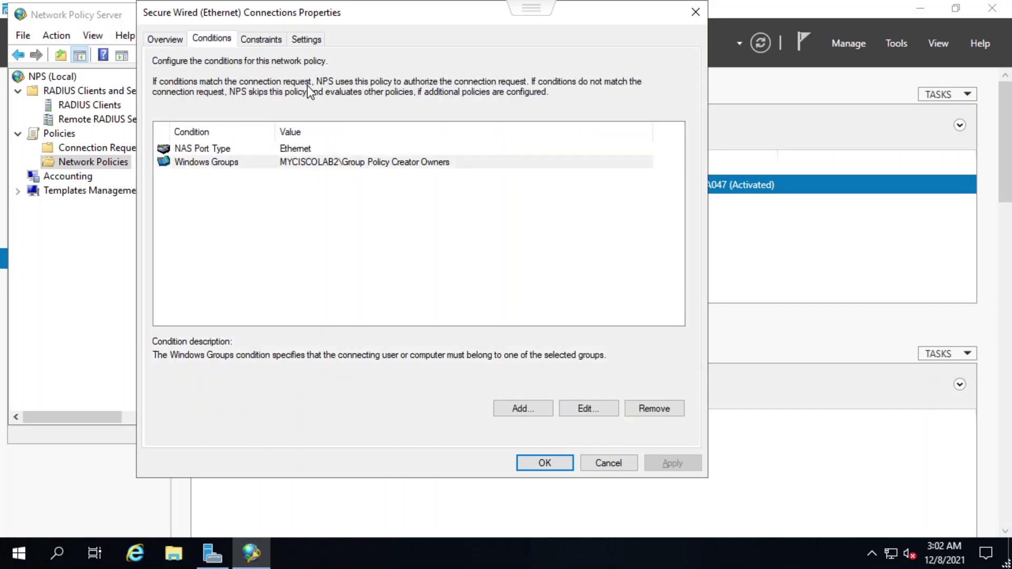
left_click(221, 148)
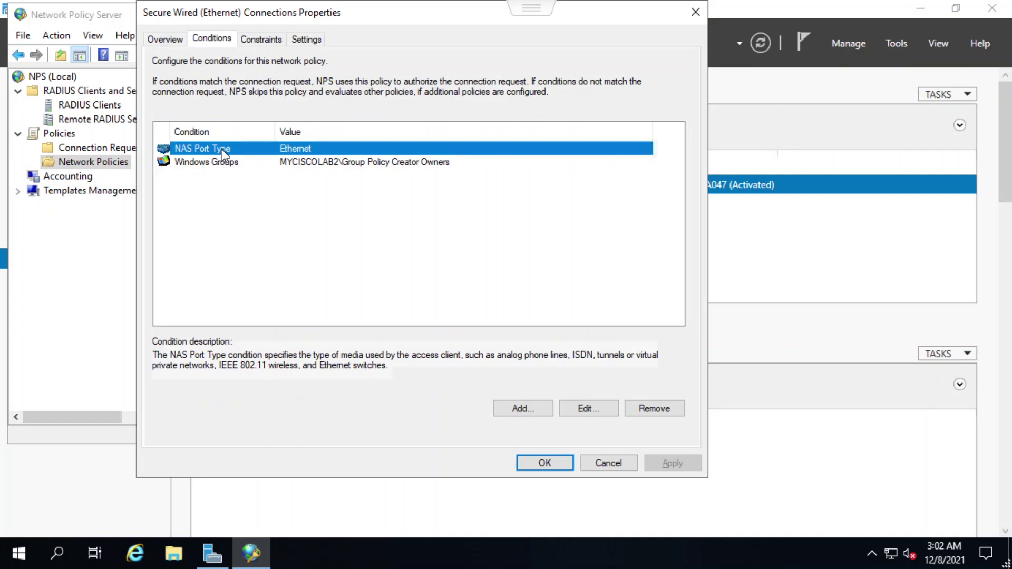
left_click(262, 40)
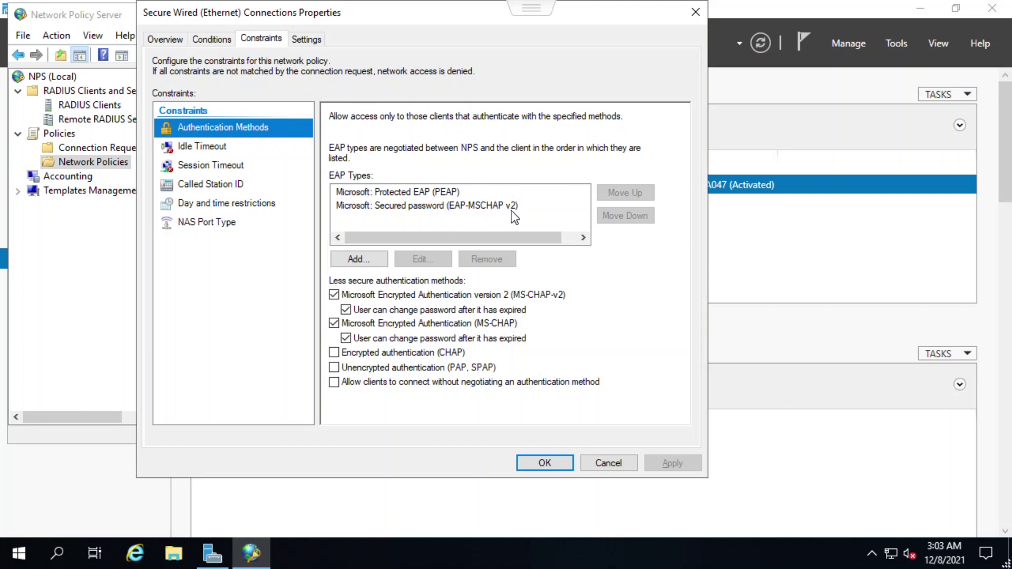
left_click(314, 40)
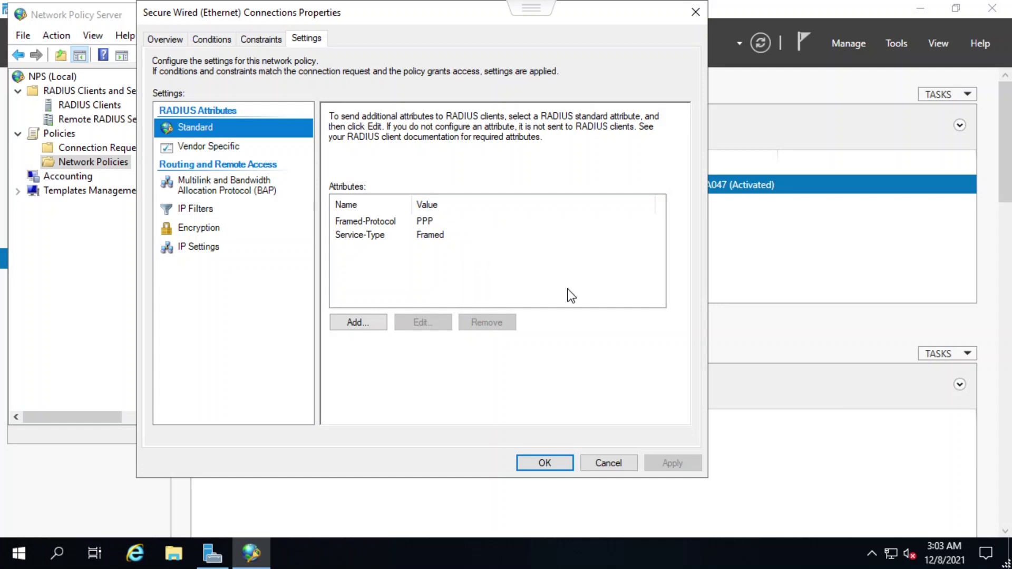
left_click(611, 464)
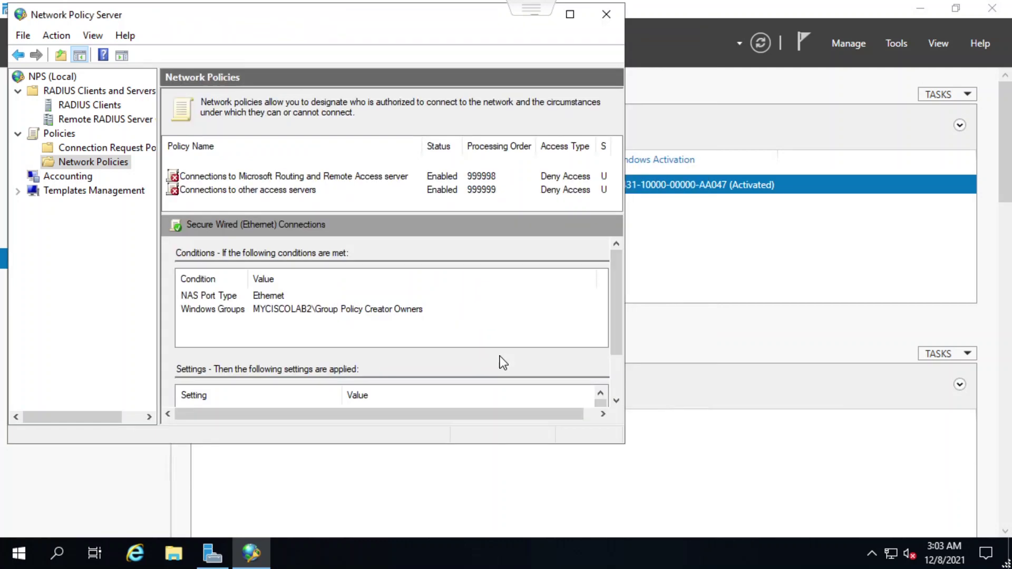
key("alt+Tab")
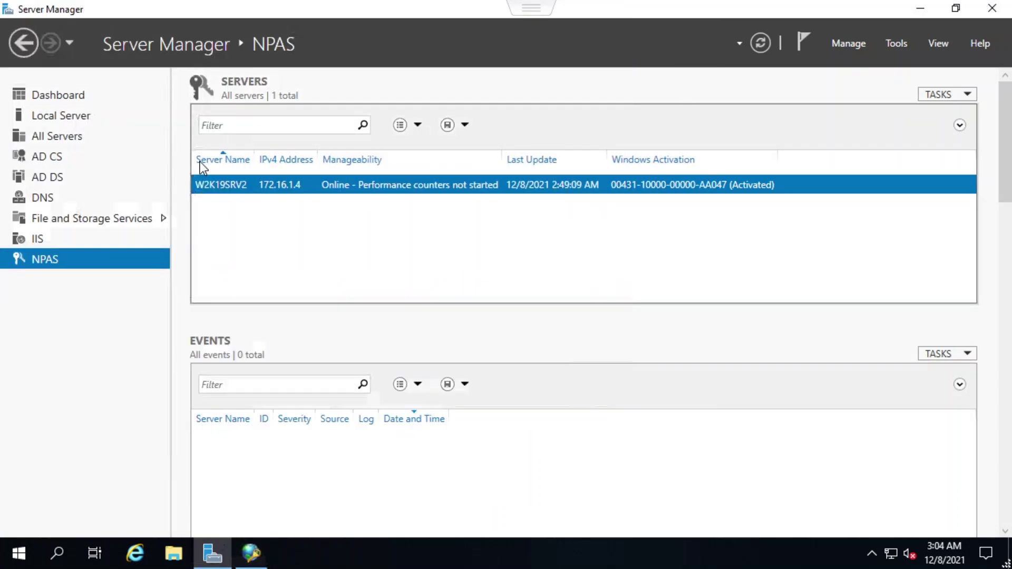
Launch Active Directory Users and Computers from the Local Server tools menu, maximized
left_click(62, 117)
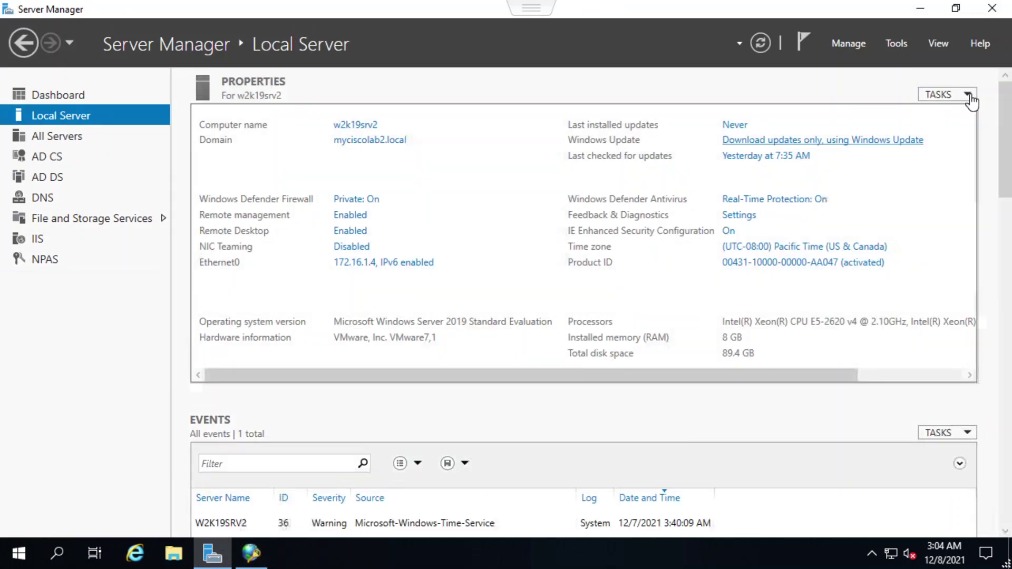
left_click(969, 96)
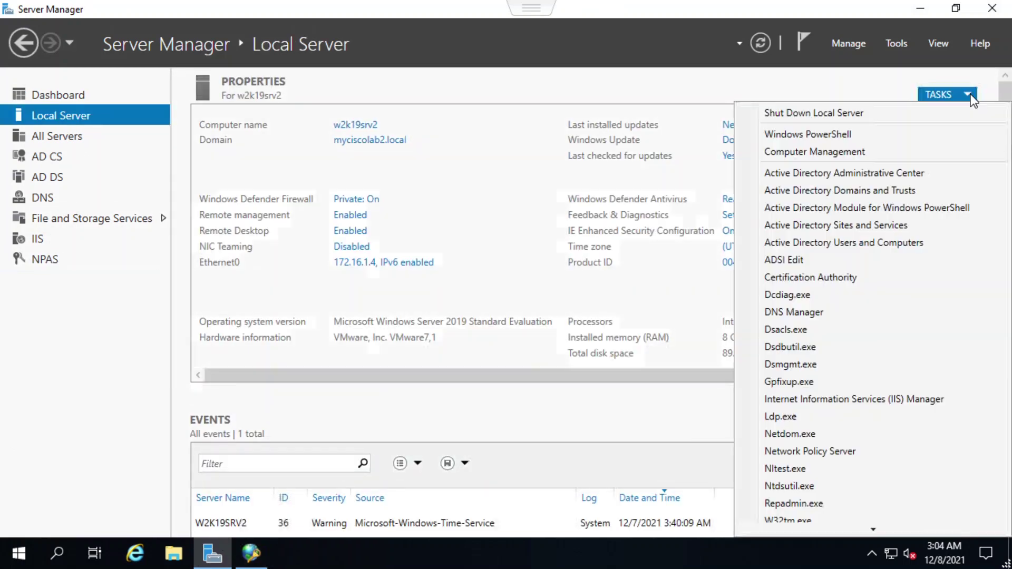
left_click(837, 245)
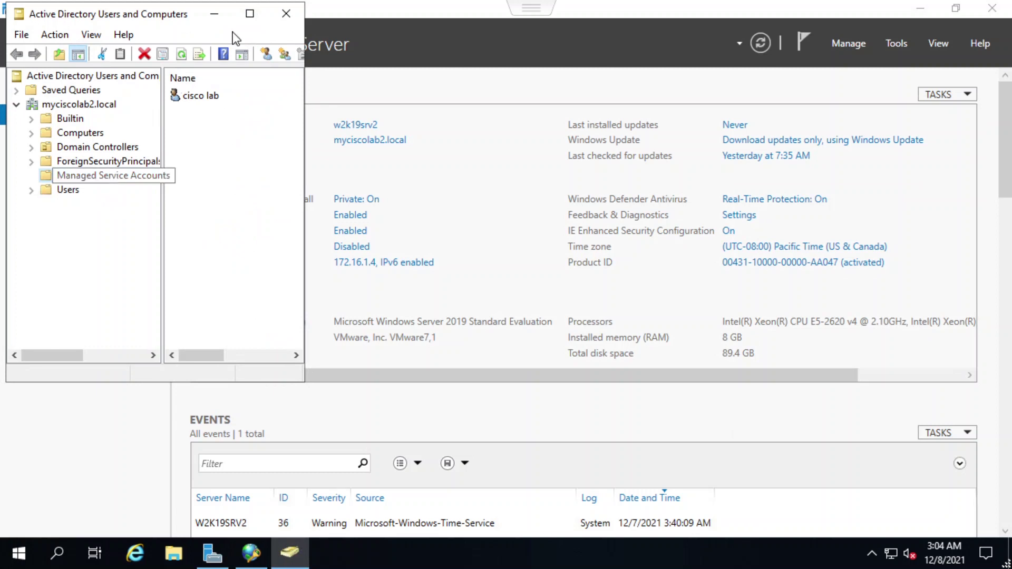
left_click(250, 14)
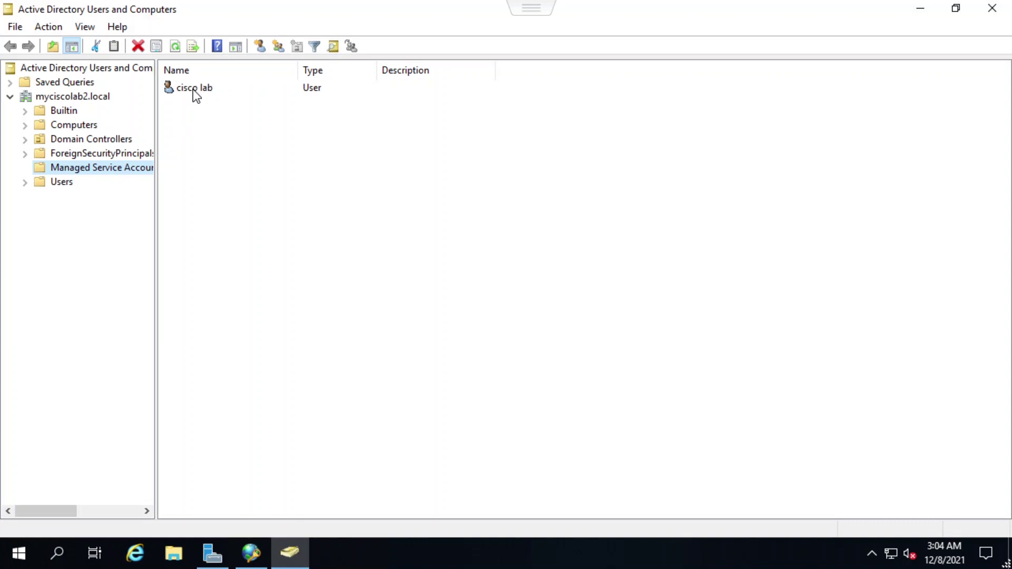
Check the lab user's Account, Dial-in, Remote control and Member Of (Domain Users) properties
double_click(195, 88)
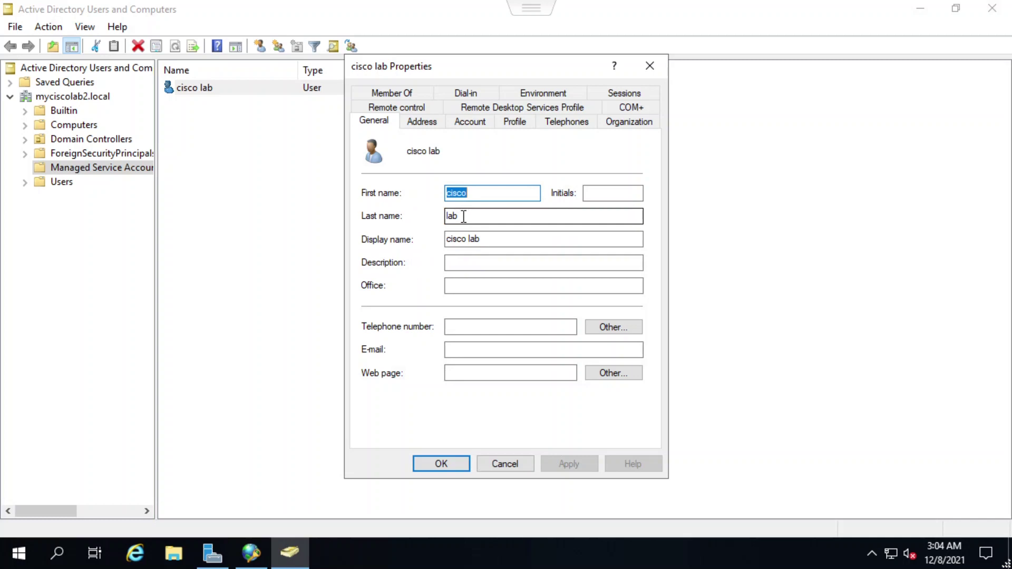
left_click(469, 121)
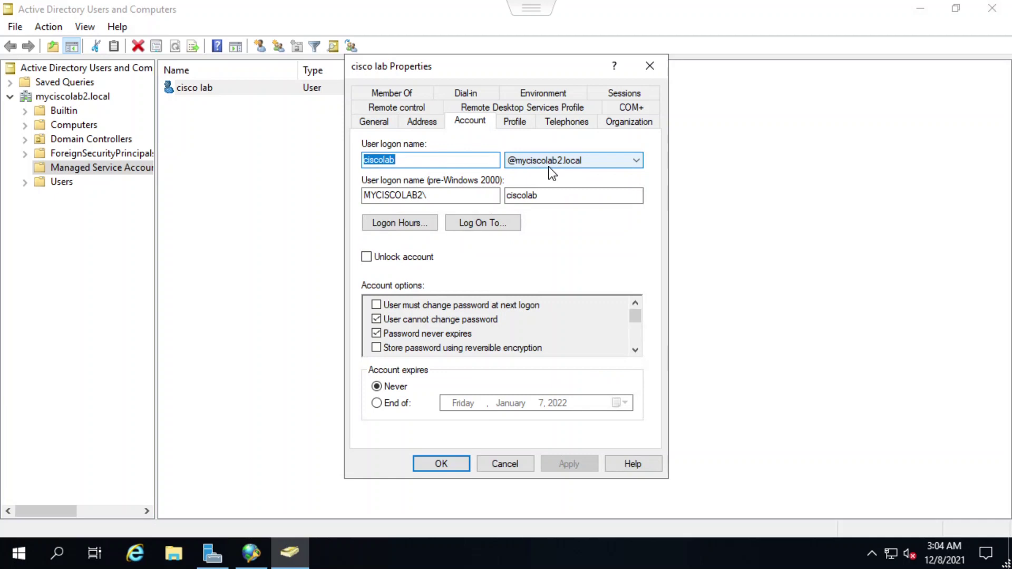
left_click(467, 95)
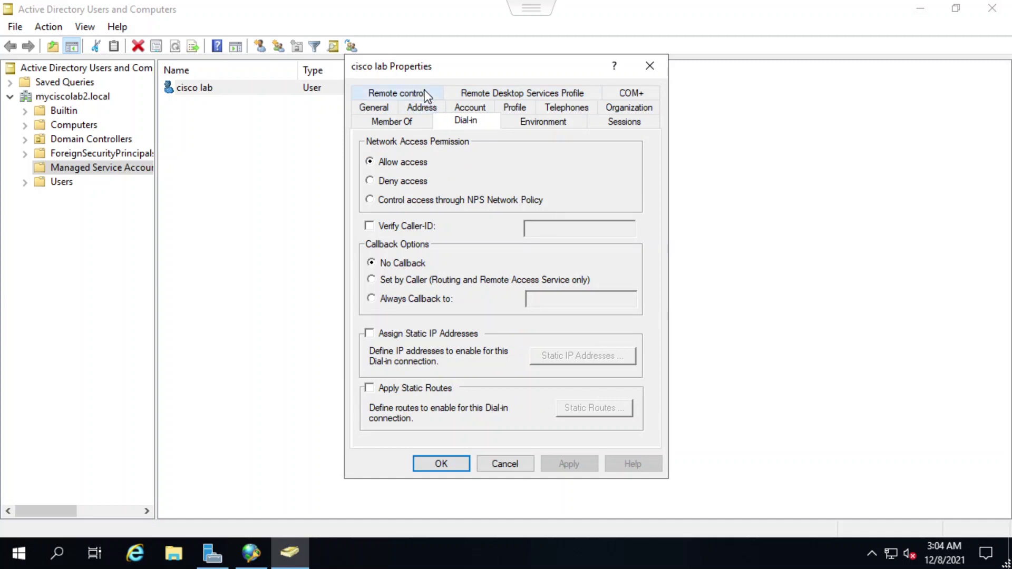
left_click(402, 96)
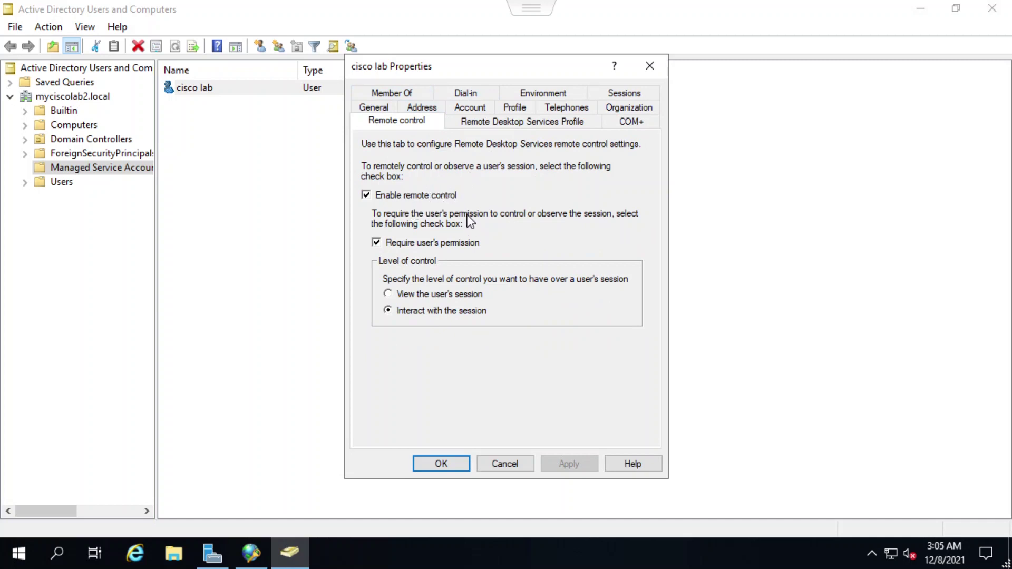
left_click(408, 92)
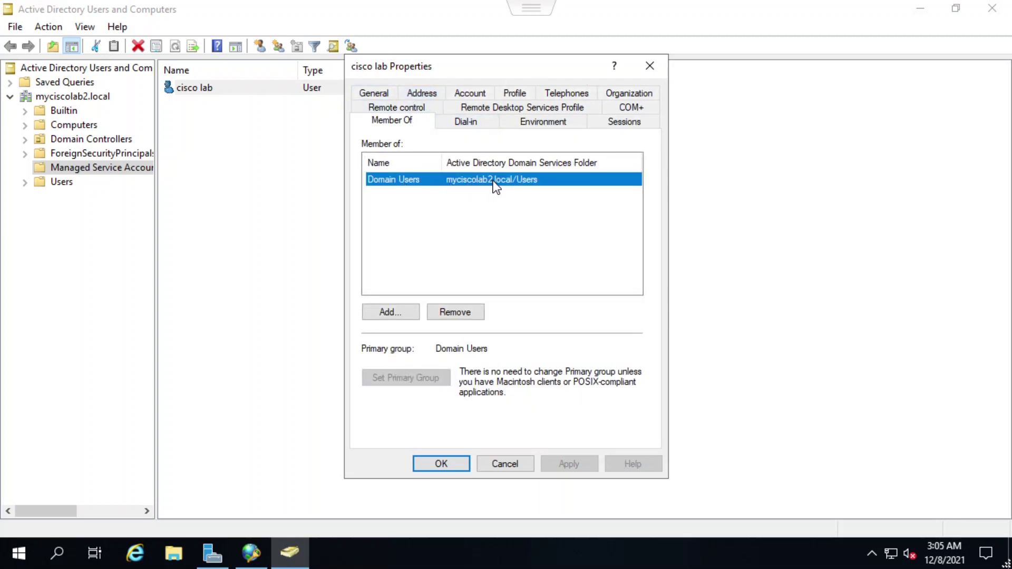
left_click(375, 93)
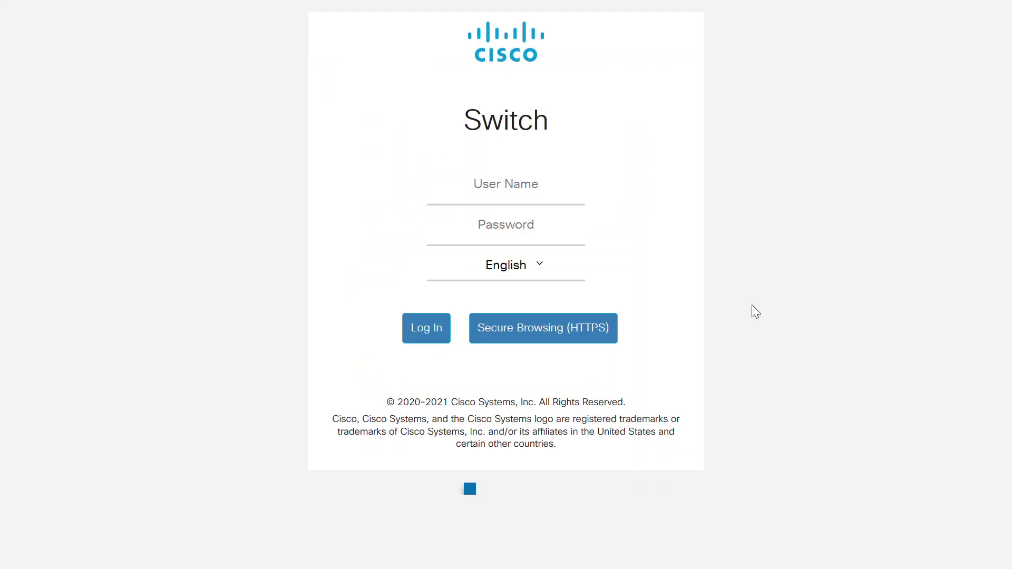
Log in to the CBS350 switch web UI with the administrator username and password
left_click(506, 185)
type("admin")
key("Tab")
type("admin12")
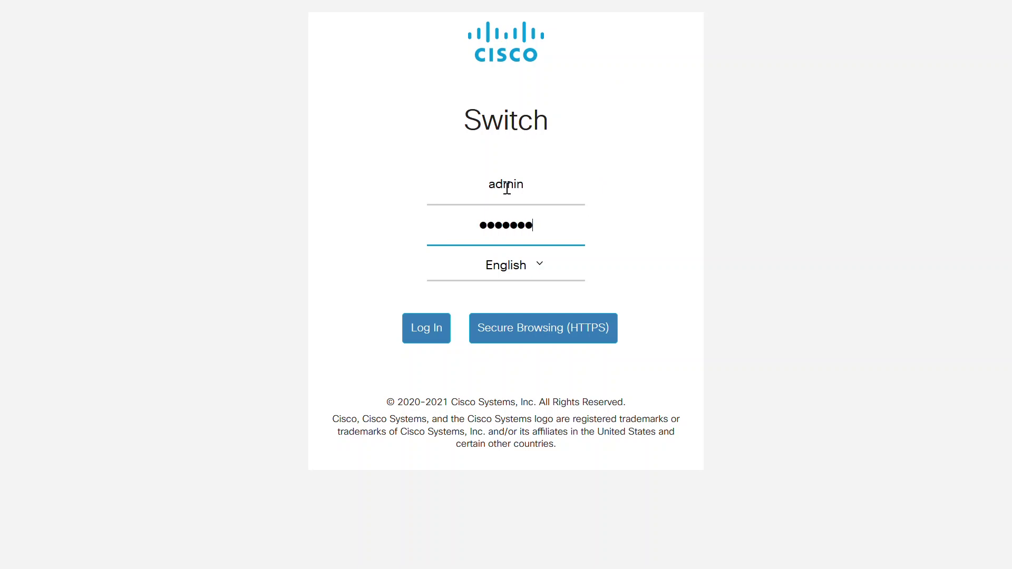
type("345")
left_click(420, 329)
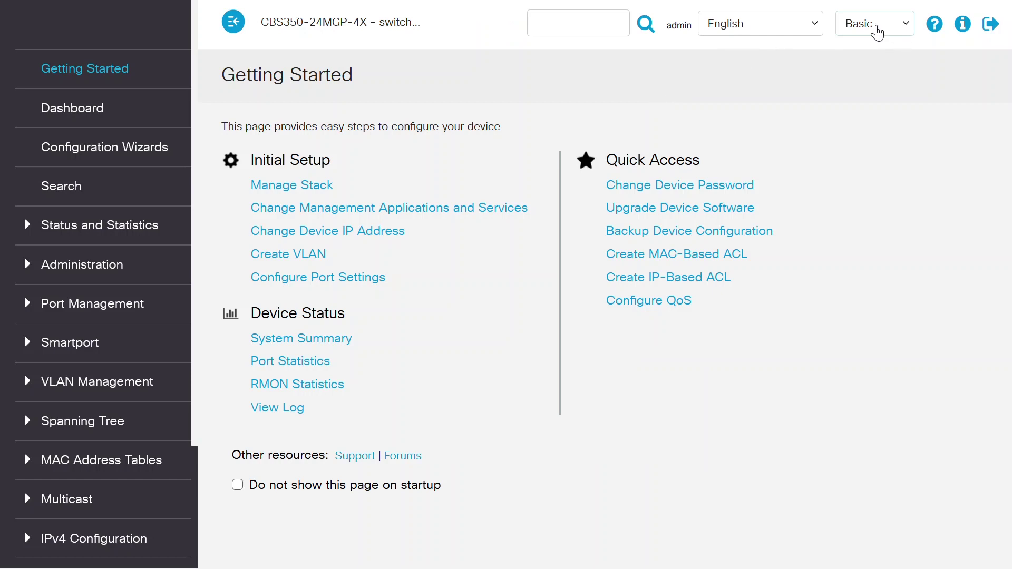
left_click(875, 27)
Switch the web UI to Advanced mode and open Security > RADIUS Client
left_click(879, 68)
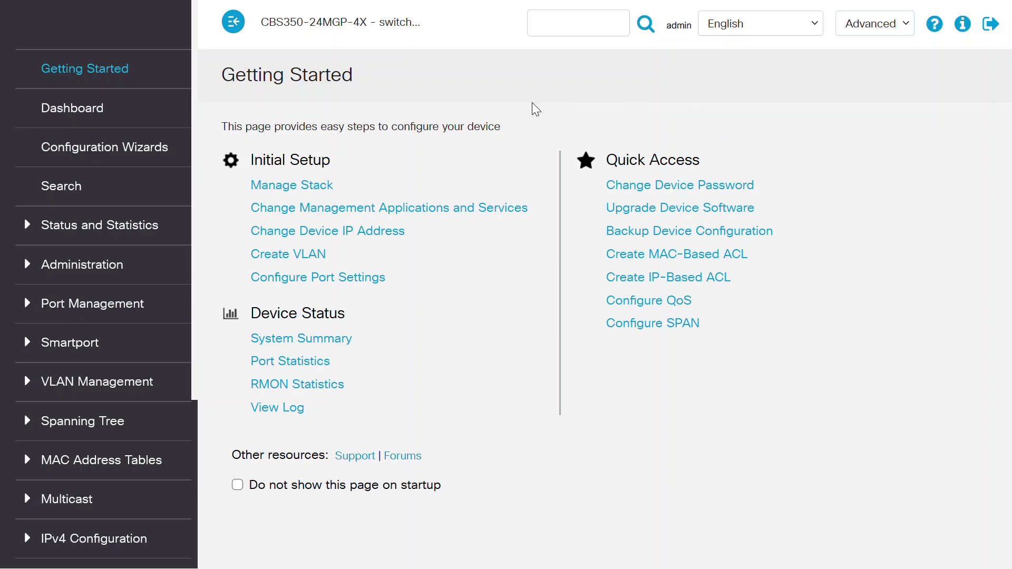
left_click(115, 228)
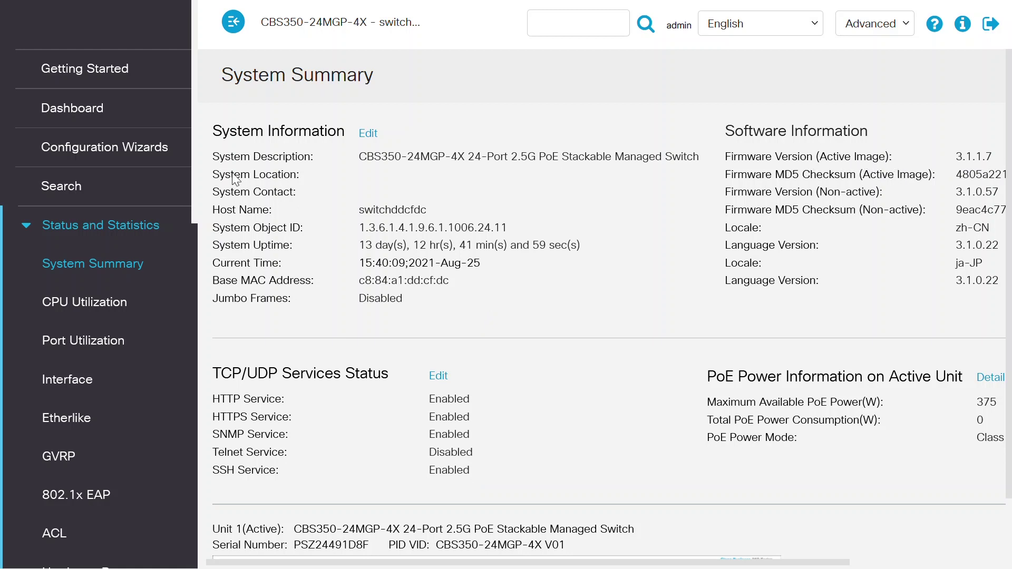
left_click(88, 228)
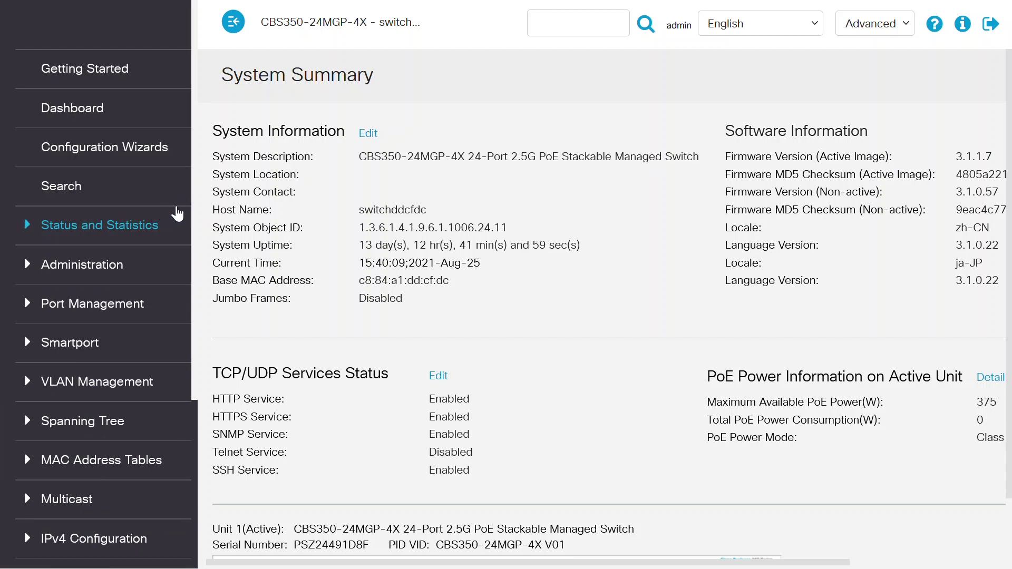
left_click_drag(198, 269, 202, 439)
left_click(51, 431)
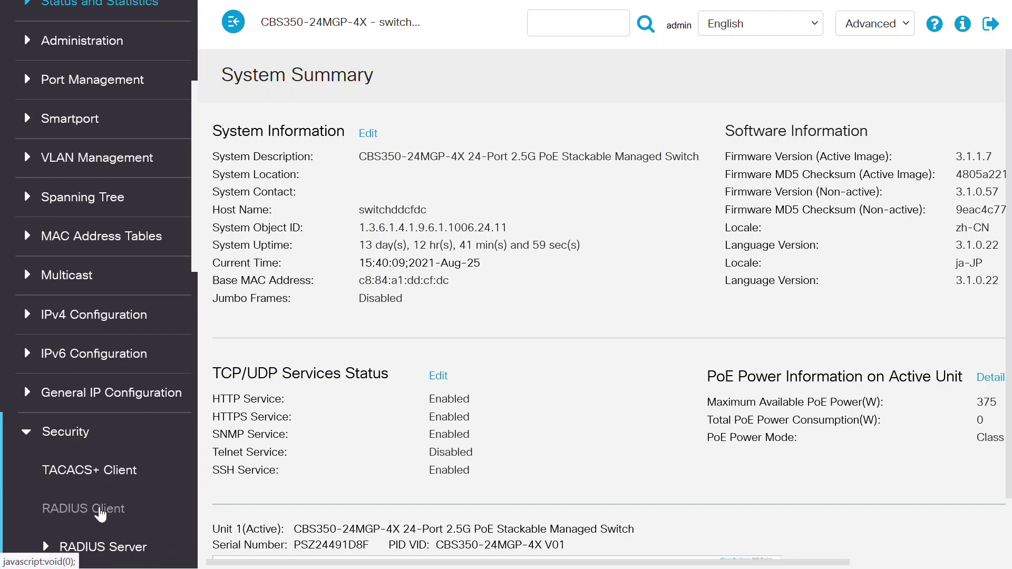
left_click(99, 513)
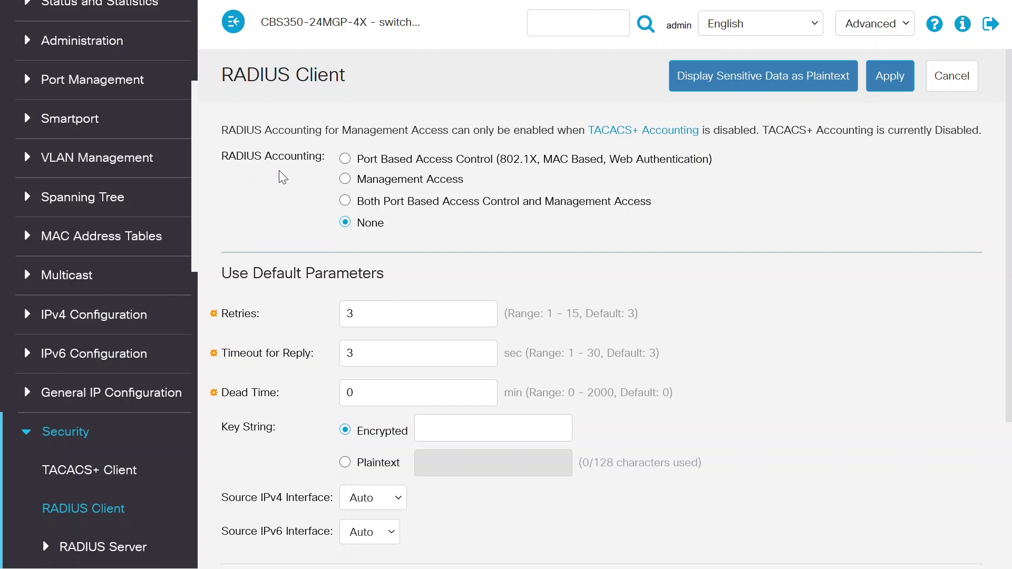
Set RADIUS Accounting to Port Based Access Control and scroll down to the RADIUS Table
left_click(345, 160)
left_click_drag(1008, 158, 1009, 248)
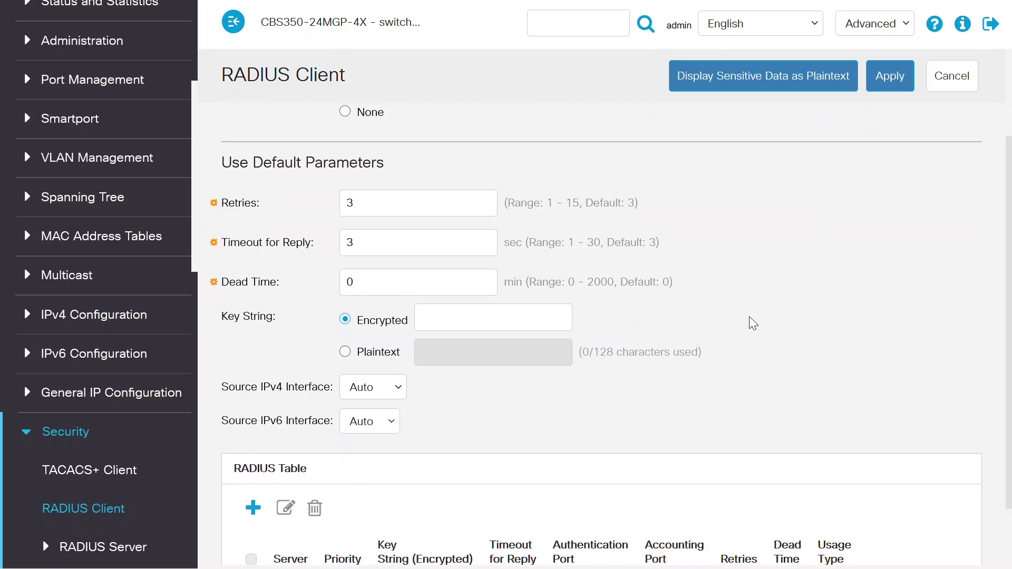
scroll(1009, 266, "down", 2)
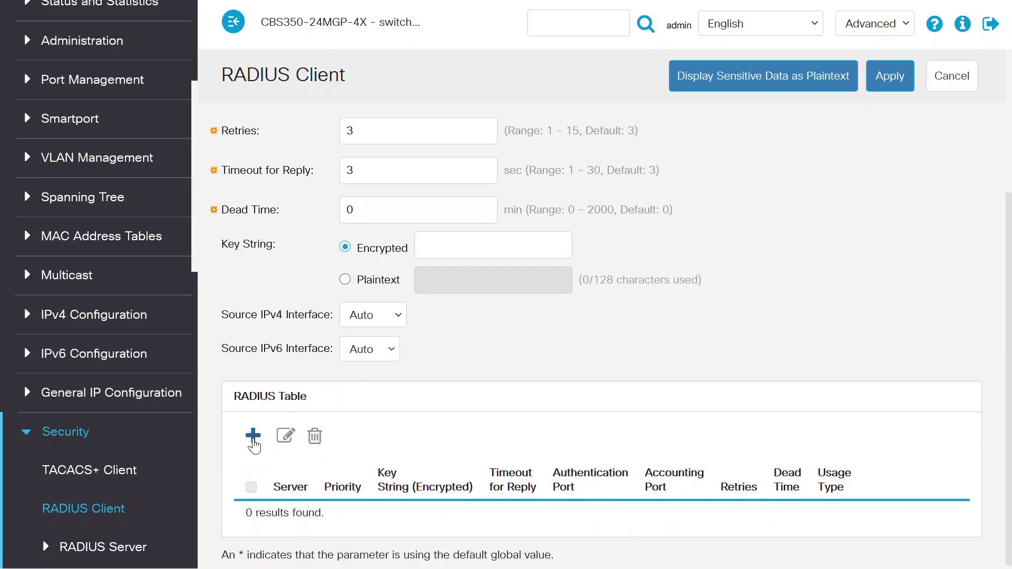
Add RADIUS server 172.16.1.4 with priority 1 and a User Defined plaintext shared key
left_click(253, 436)
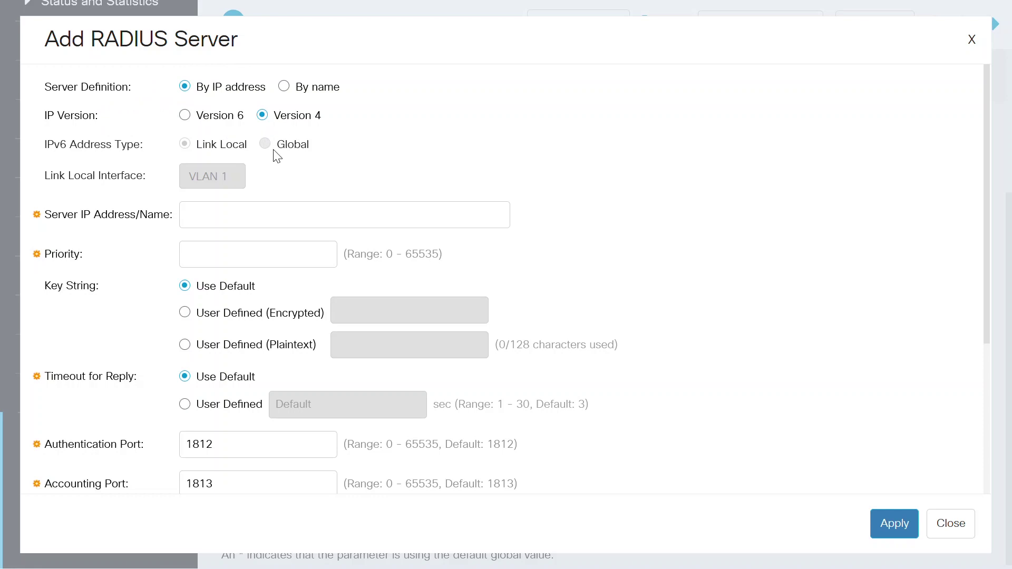
left_click(205, 214)
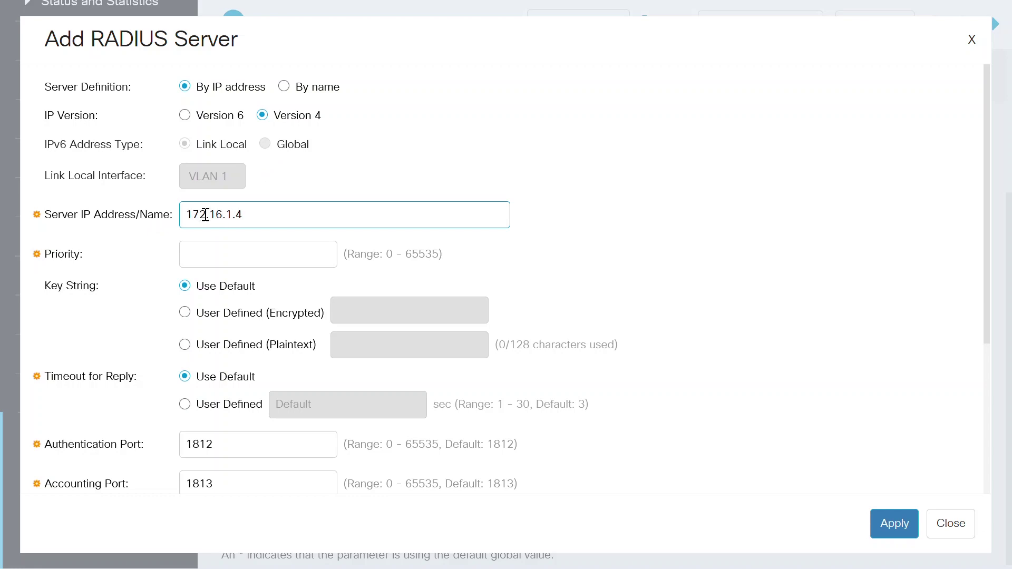
left_click(223, 252)
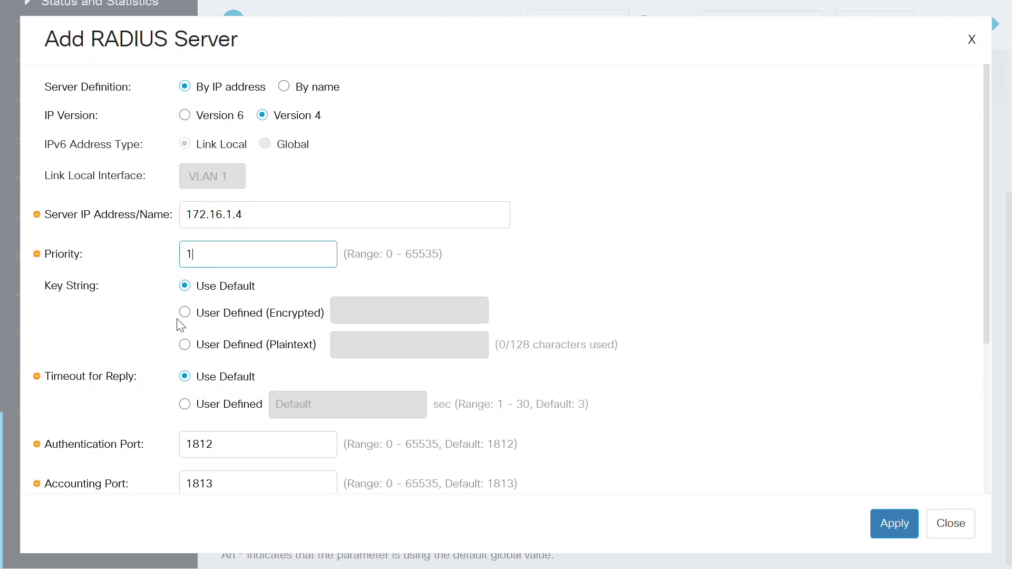
left_click(184, 345)
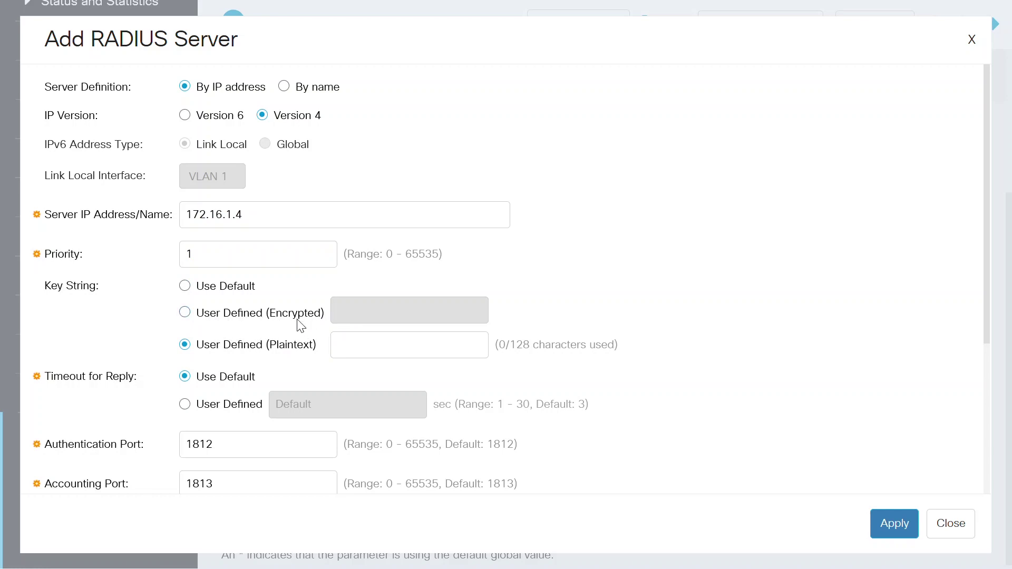
left_click(368, 345)
type("cisco")
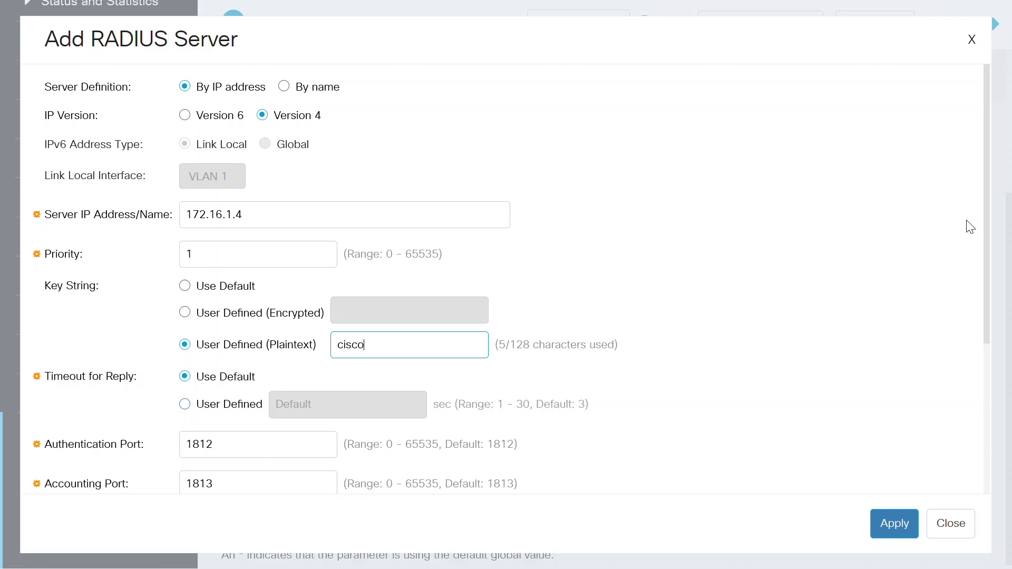
scroll(987, 242, "down", 5)
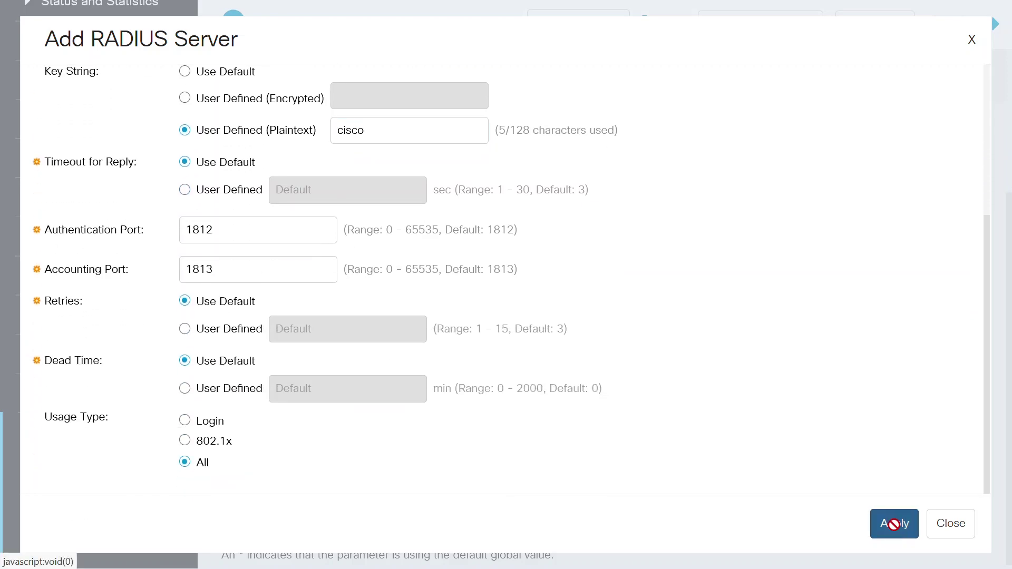
left_click(894, 525)
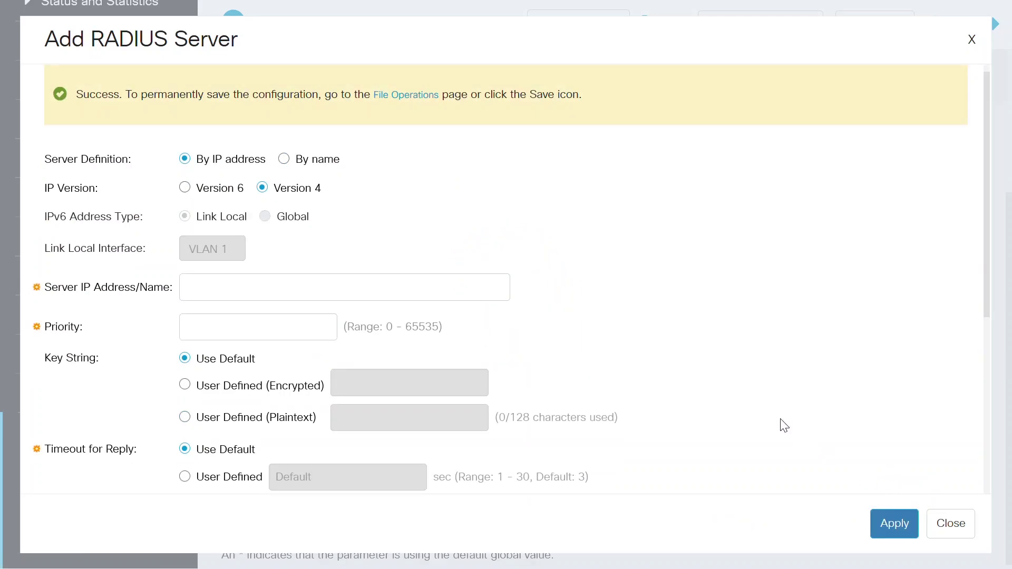
Close the add-server form and apply RADIUS accounting set to Port Based Access Control
left_click(949, 531)
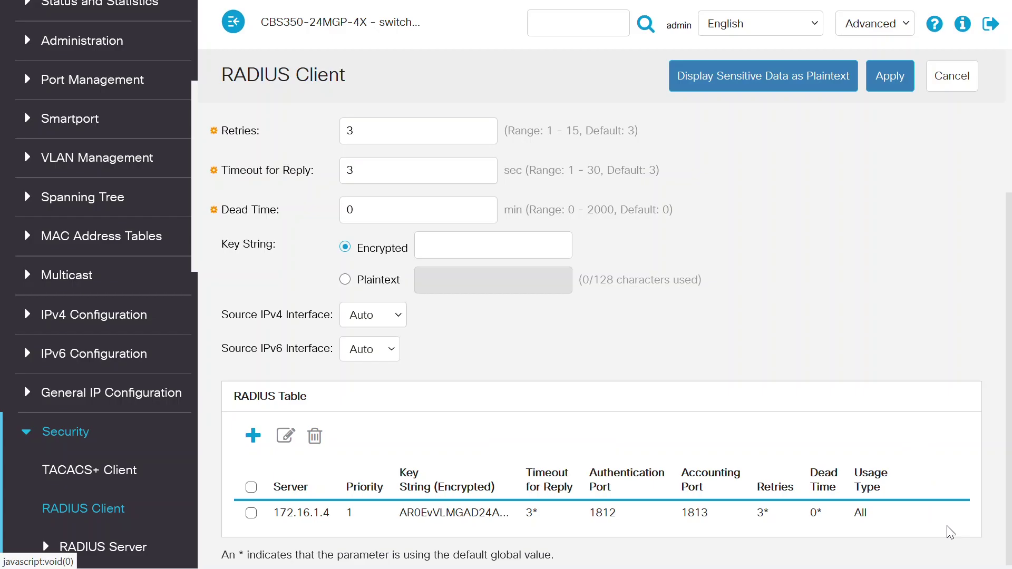
scroll(685, 343, "up", 4)
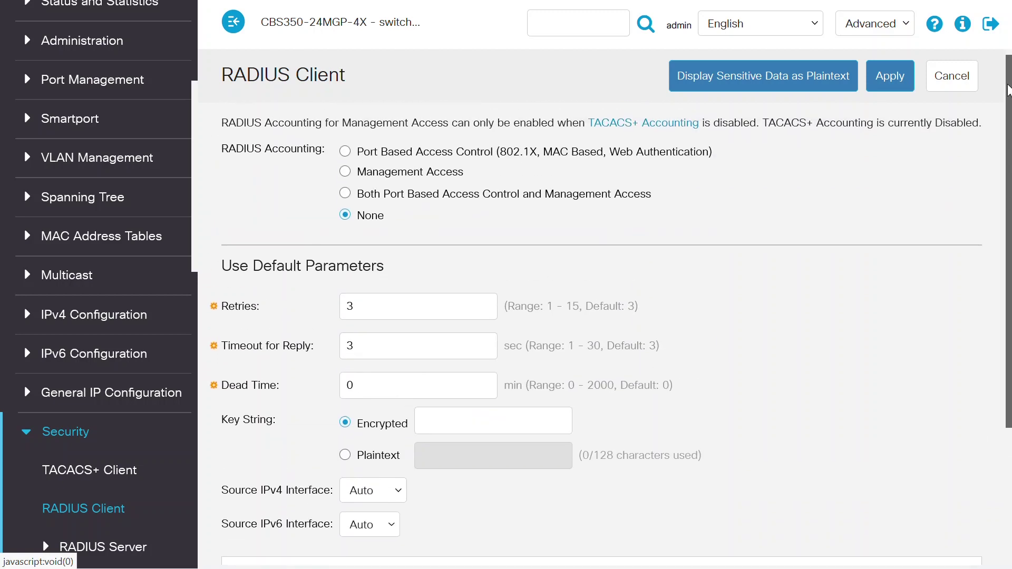
left_click(345, 152)
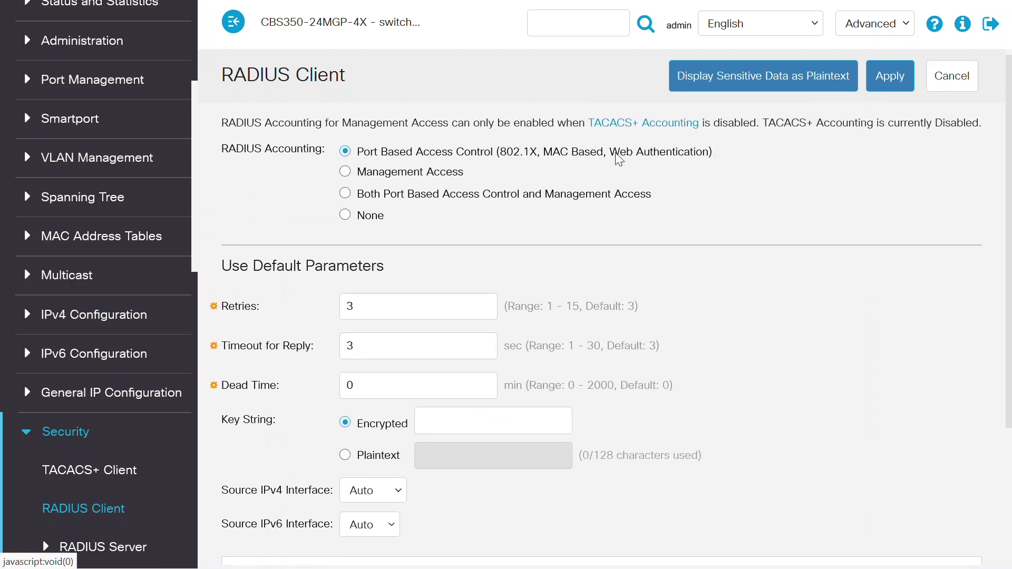
left_click(890, 76)
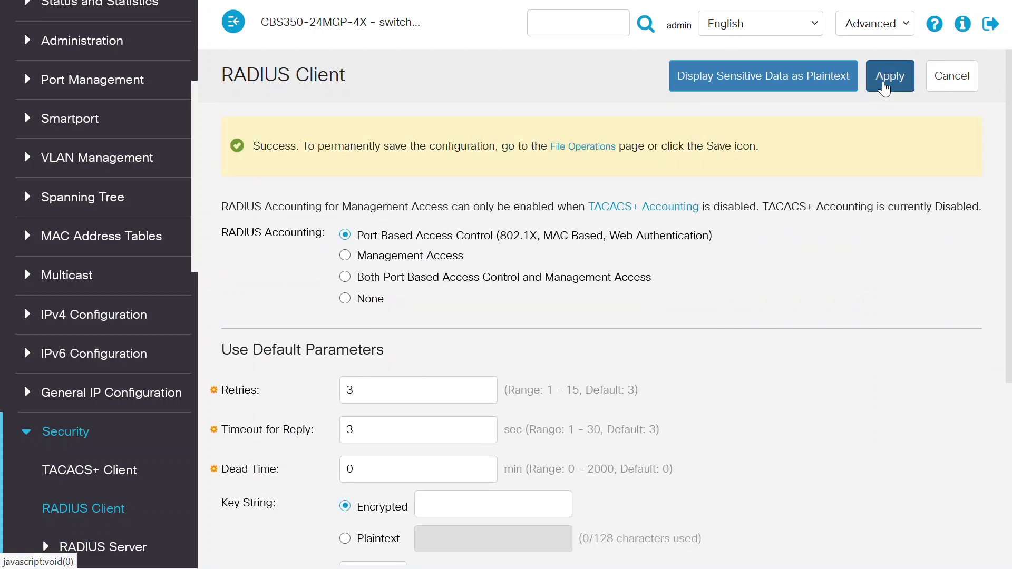
scroll(474, 369, "down", 5)
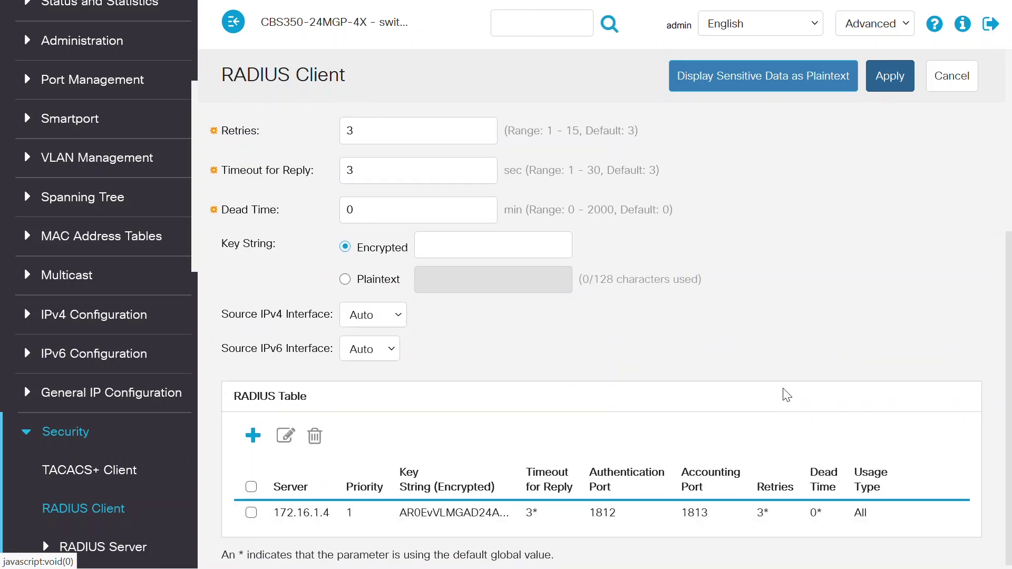
scroll(786, 396, "up", 5)
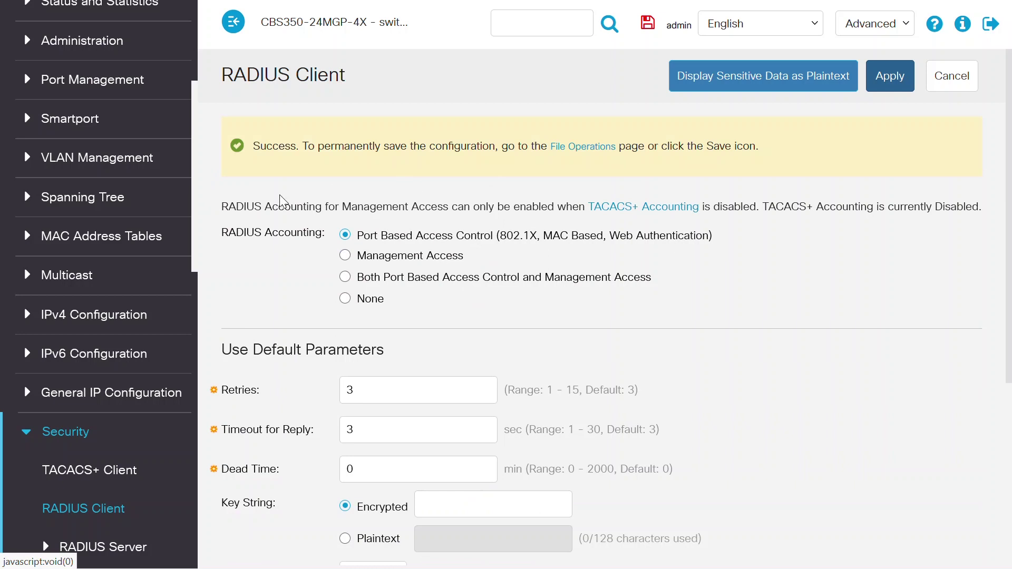
left_click_drag(195, 203, 198, 462)
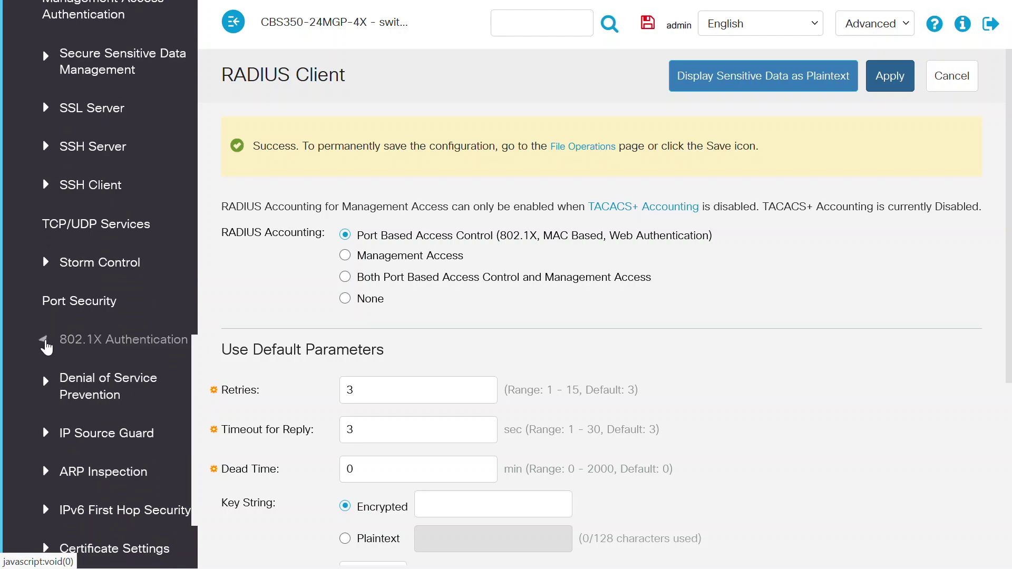
Enable and apply 802.1X port-based authentication in Properties, then go to the Port Authentication table
left_click(46, 347)
left_click(93, 374)
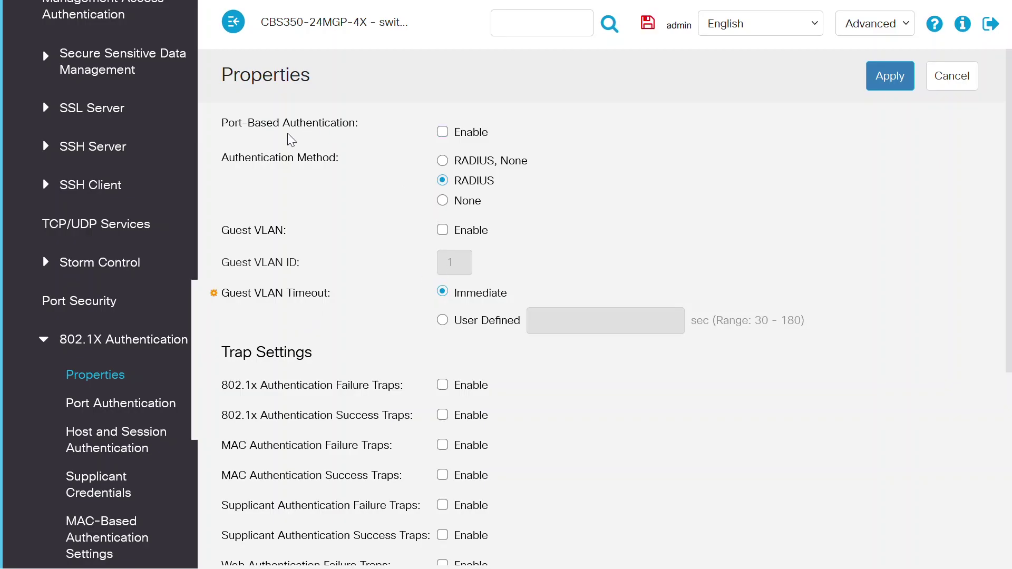
left_click(444, 135)
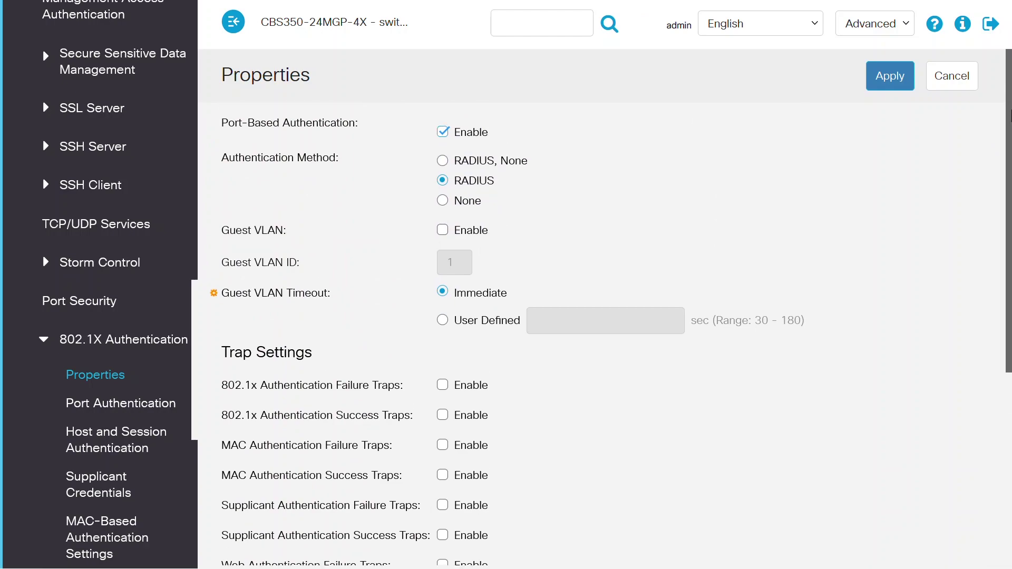
left_click(897, 80)
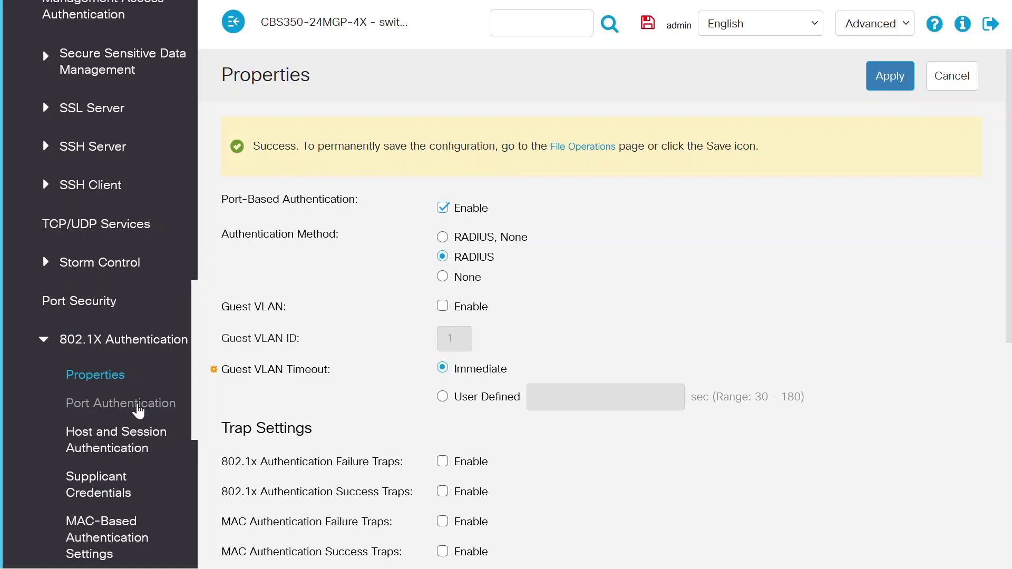
left_click(138, 407)
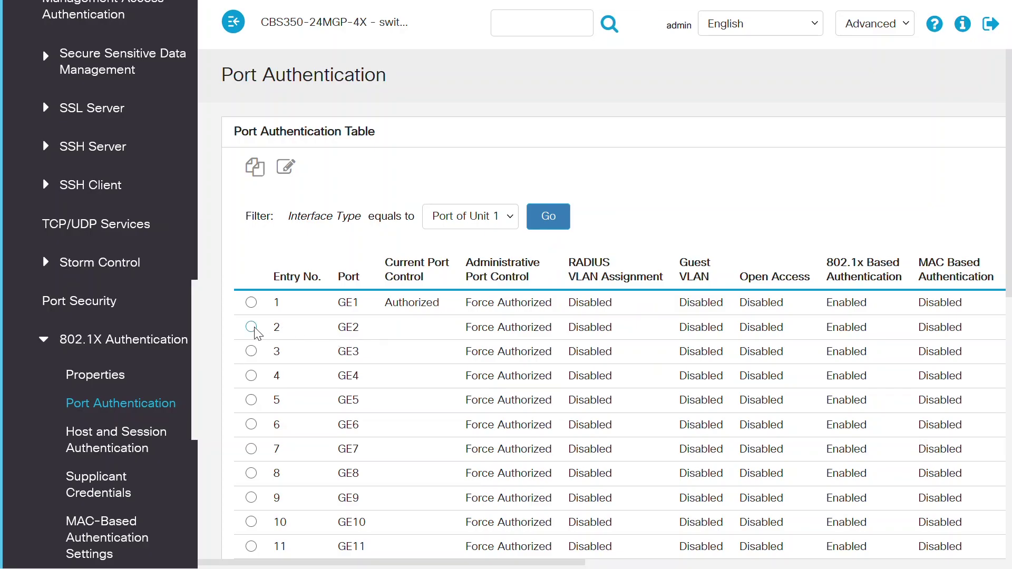
Edit port GE2 so its Administrative Port Control is Auto, and apply the change
left_click(251, 327)
left_click(289, 172)
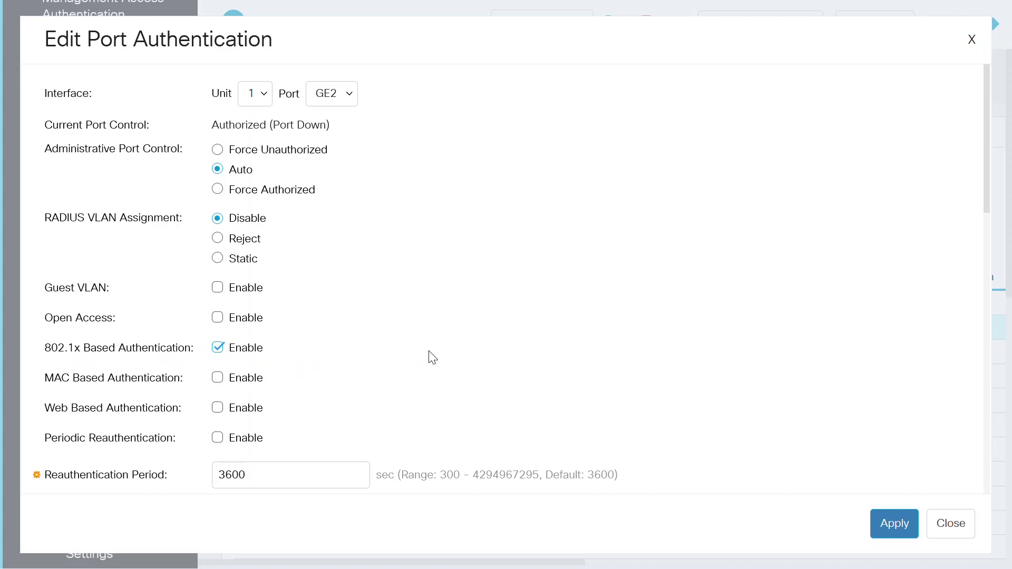
left_click(896, 525)
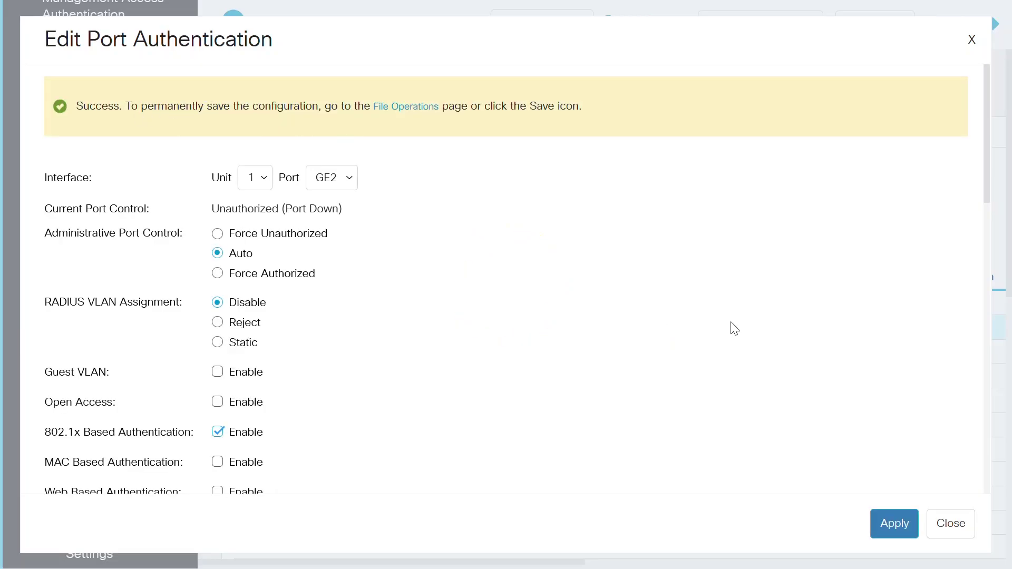
left_click(951, 531)
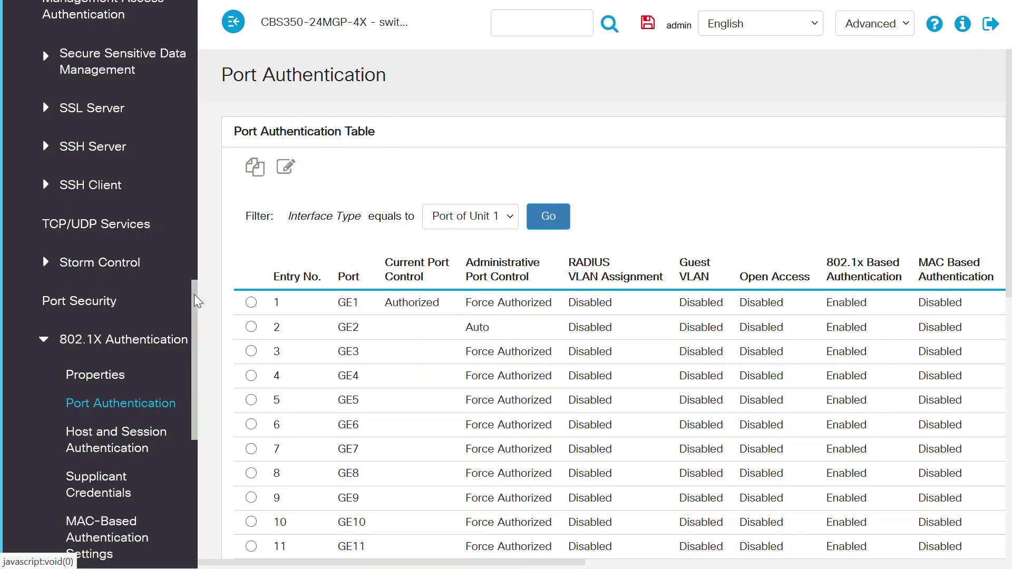
On the Port VLAN Membership page, select GE2 to confirm it is Access in VLAN 1U
left_click_drag(196, 296, 216, 82)
left_click(58, 198)
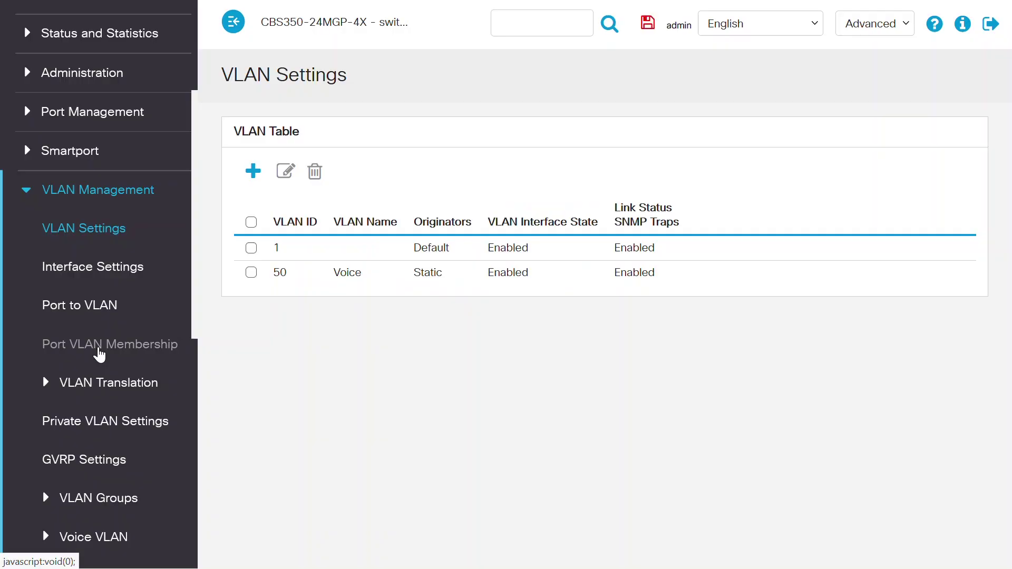
left_click(99, 349)
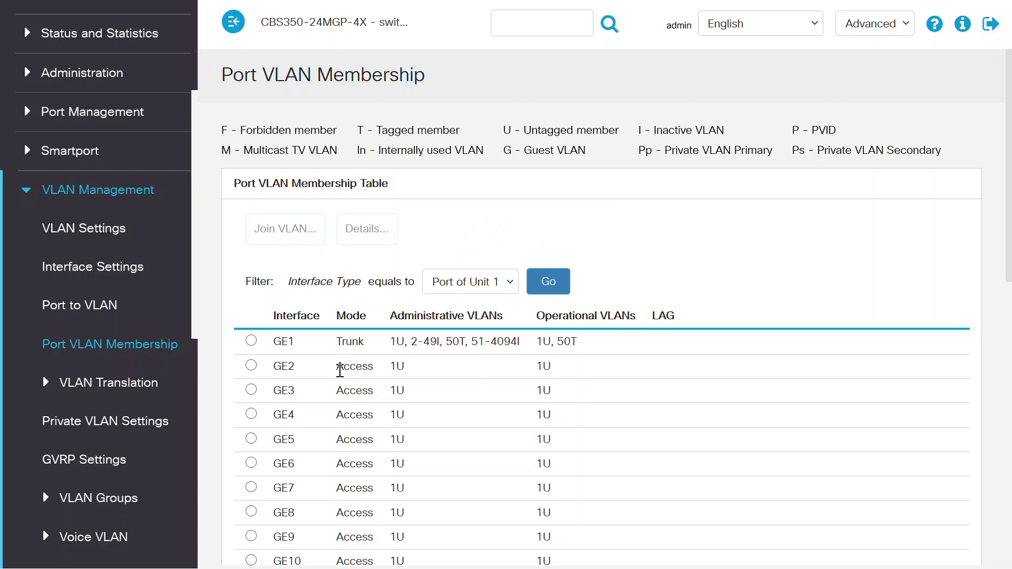
left_click_drag(338, 374, 378, 375)
left_click(418, 377)
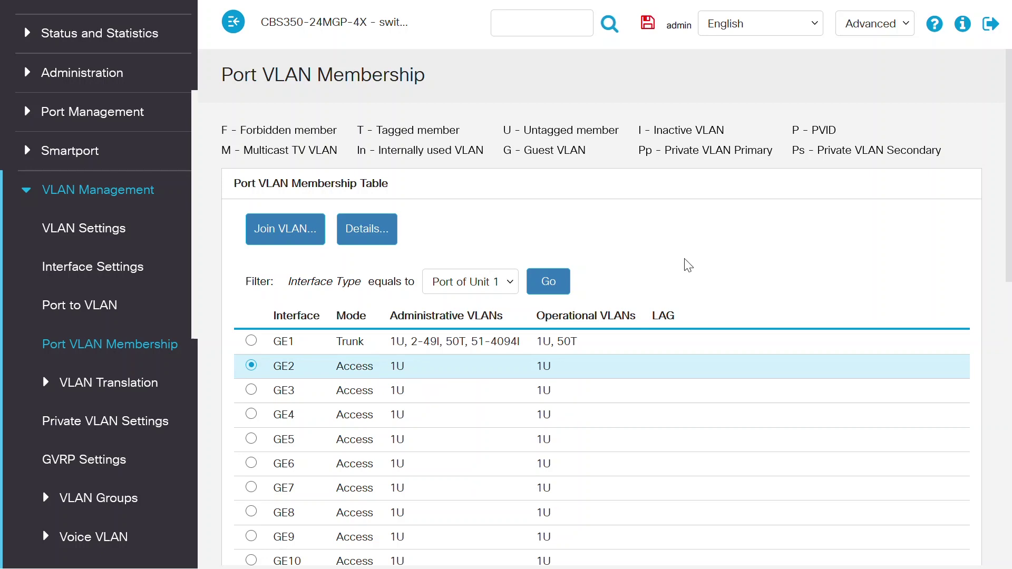
key("super+r")
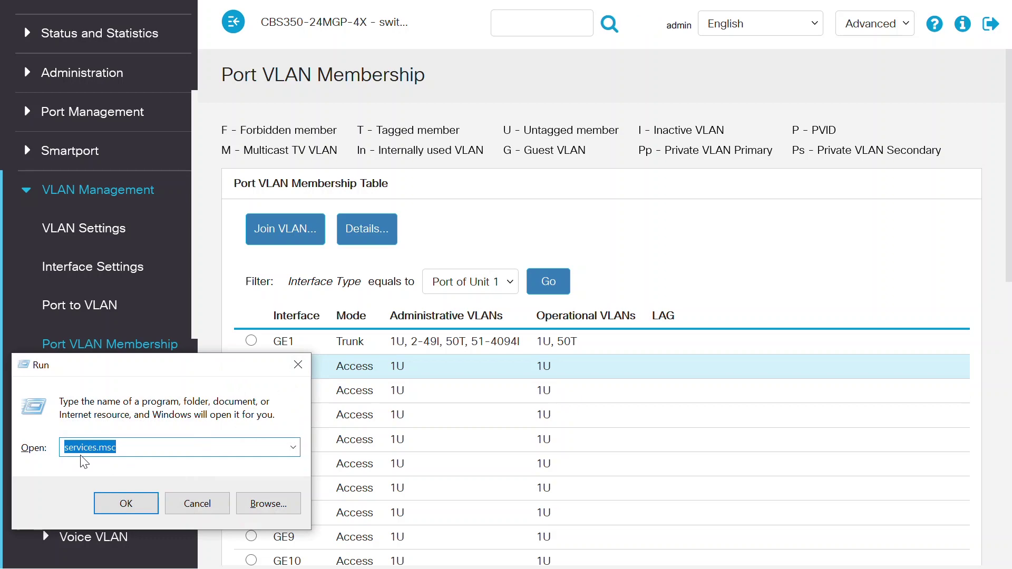
In services.msc, keep the Wired AutoConfig service's startup type Automatic and confirm with OK
left_click(126, 503)
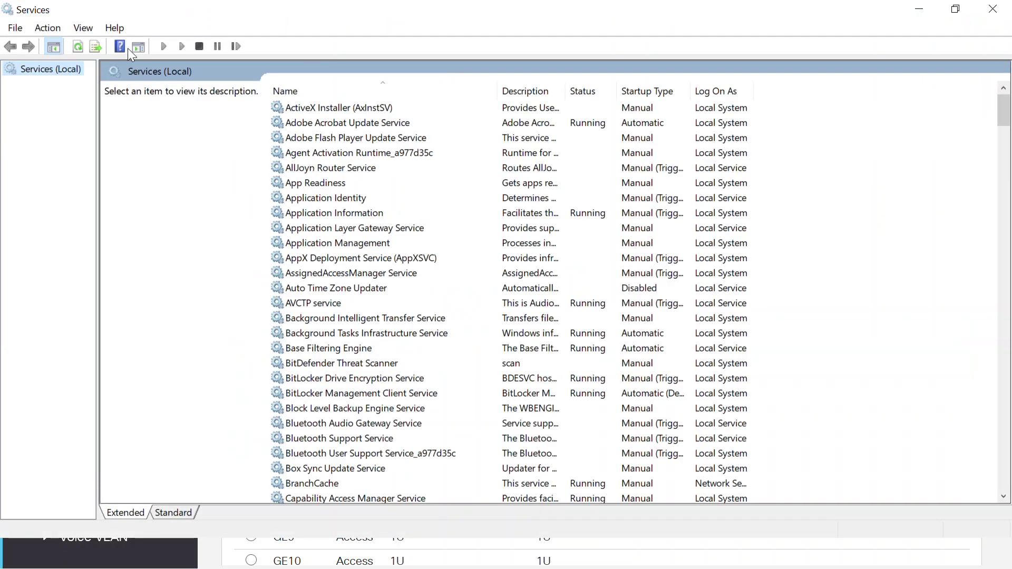
left_click_drag(1004, 111, 1009, 477)
double_click(343, 334)
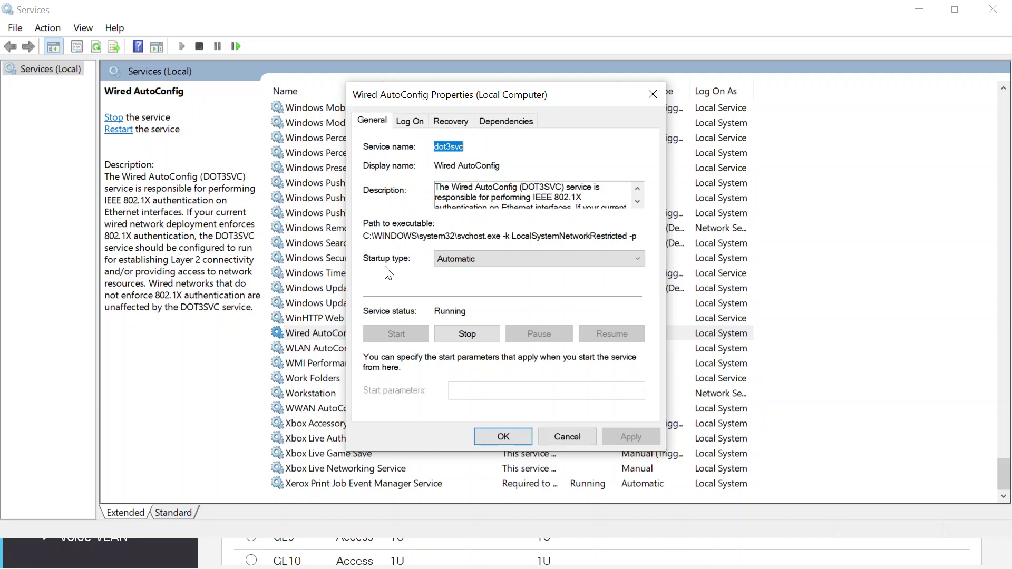
left_click(486, 257)
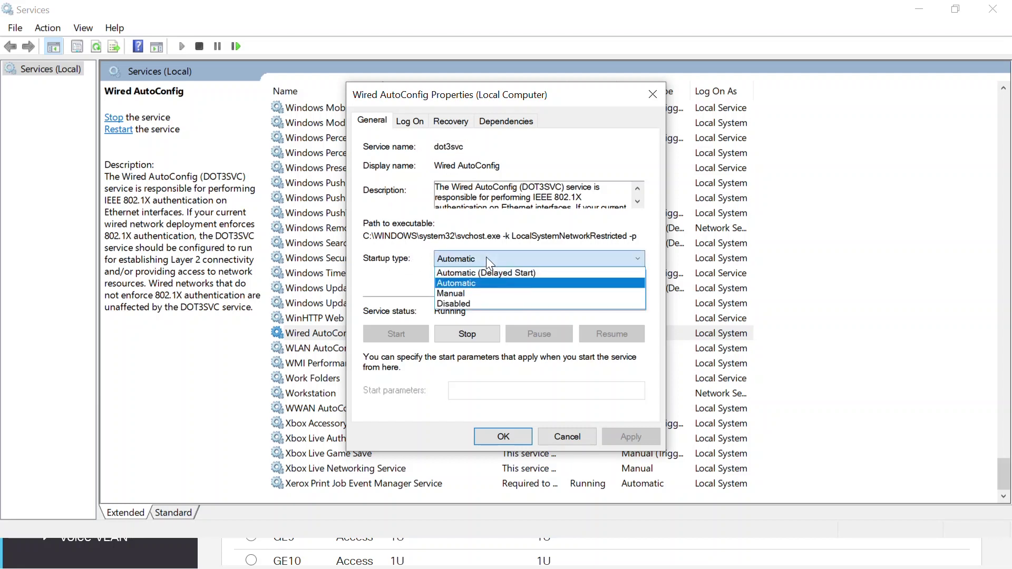
left_click(484, 257)
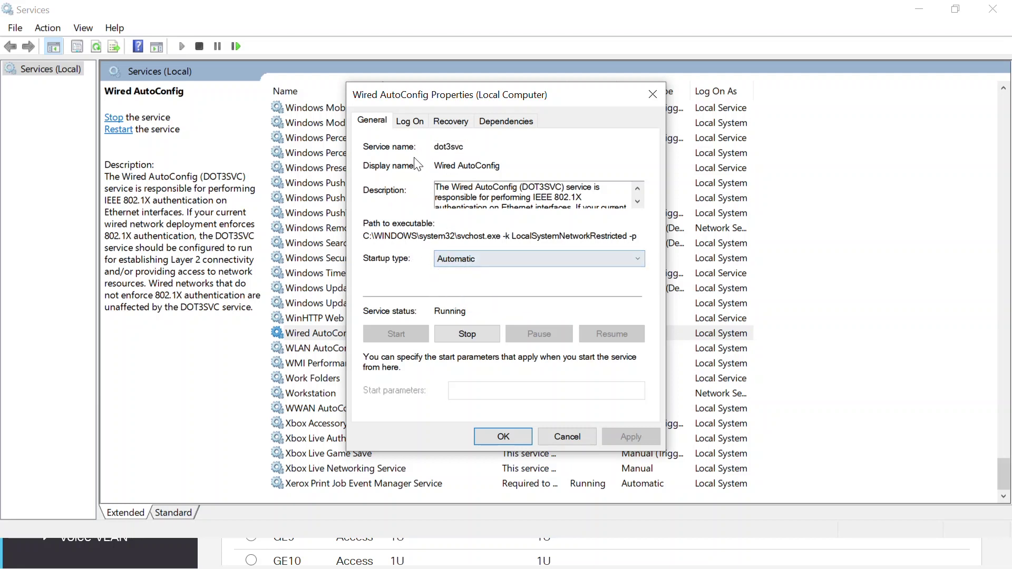
left_click(503, 437)
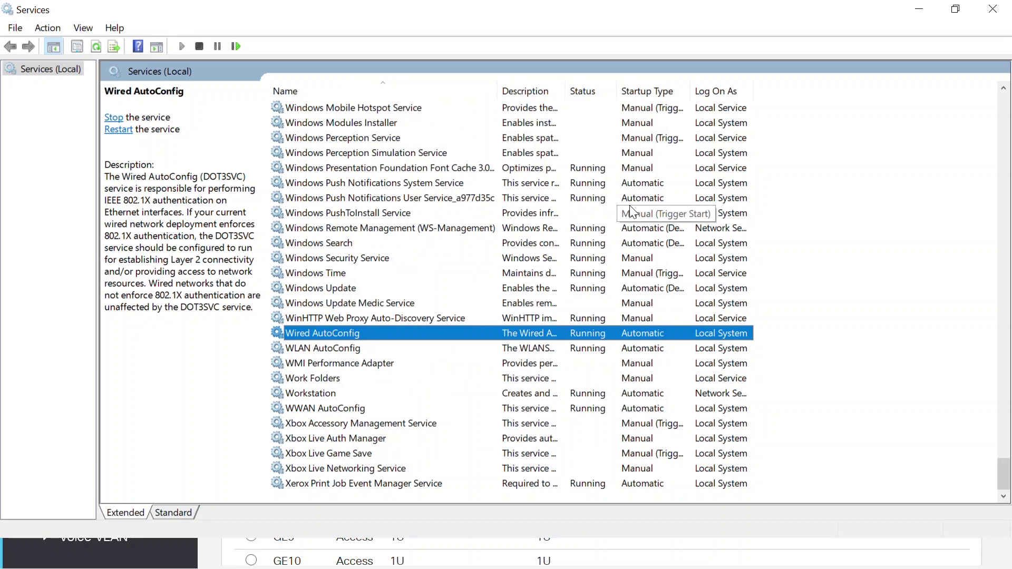
key("super+r")
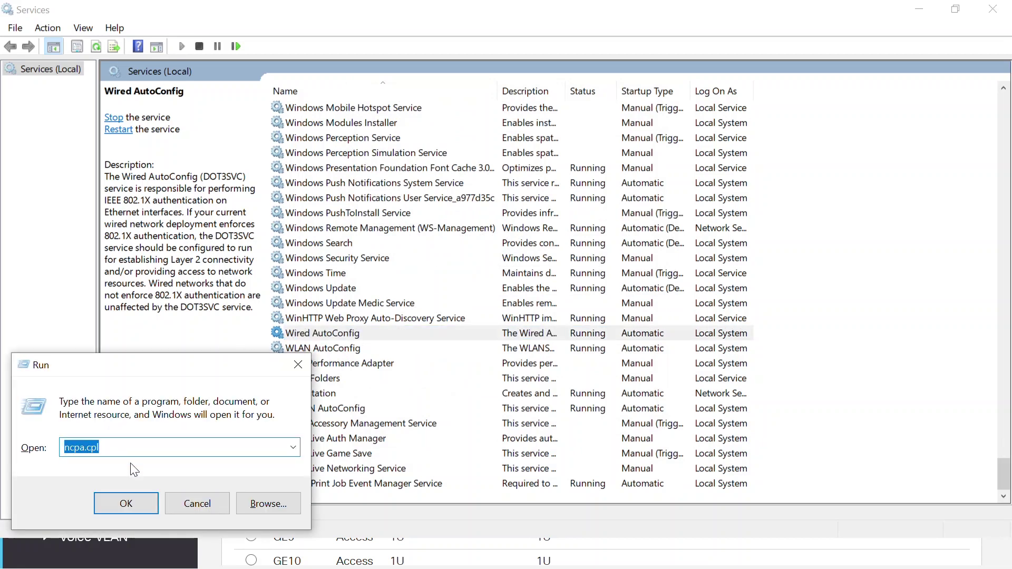
Via ncpa.cpl, uncheck Verify the server's identity in the Ethernet adapter's Protected EAP settings
left_click(126, 505)
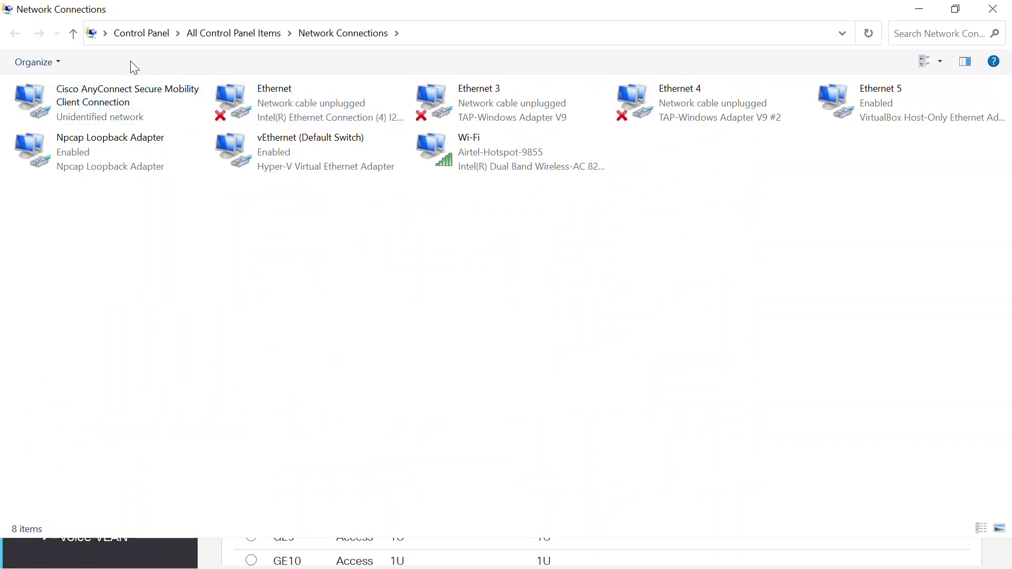
left_click(297, 113)
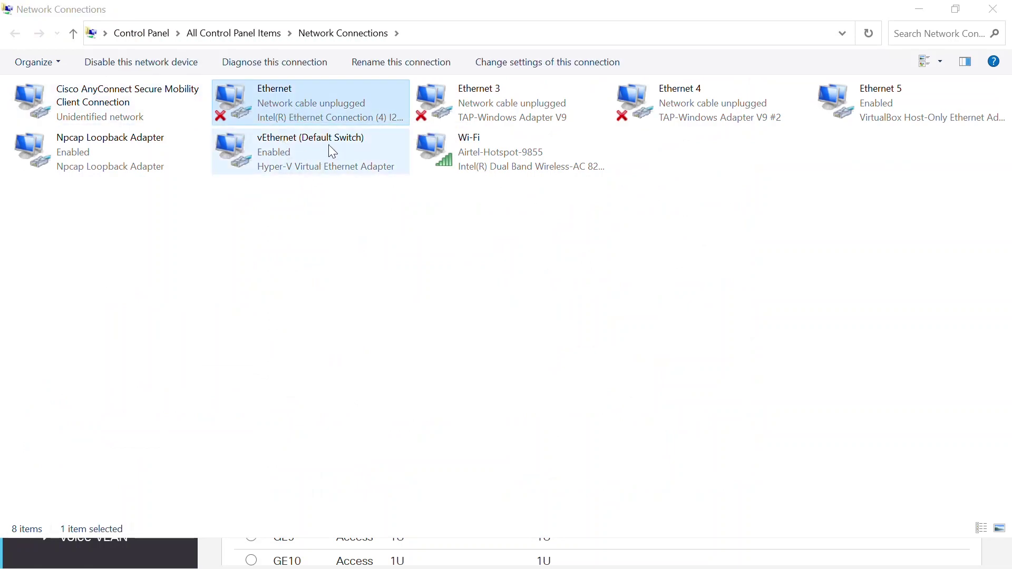
double_click(309, 122)
left_click(111, 103)
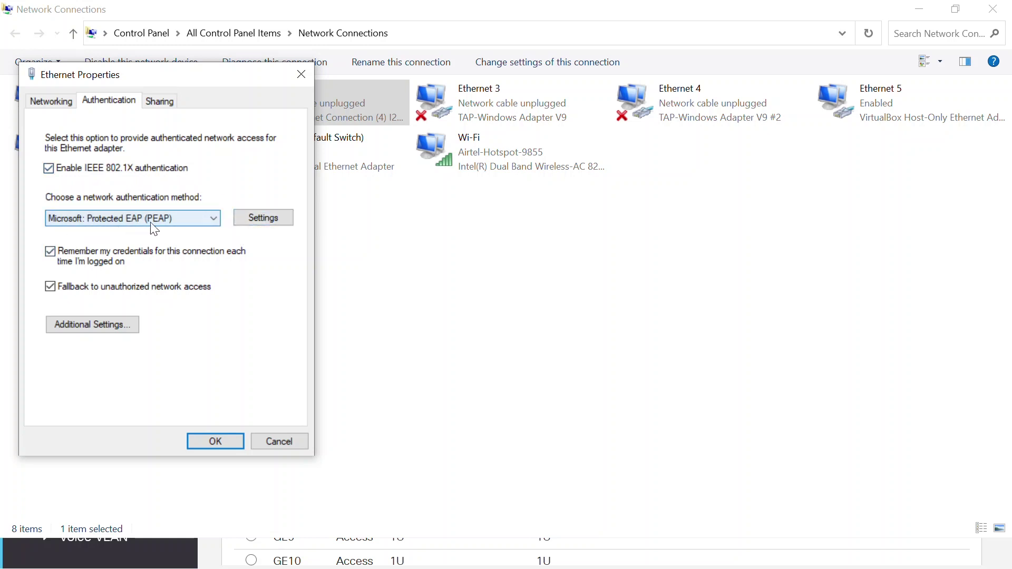
left_click(273, 221)
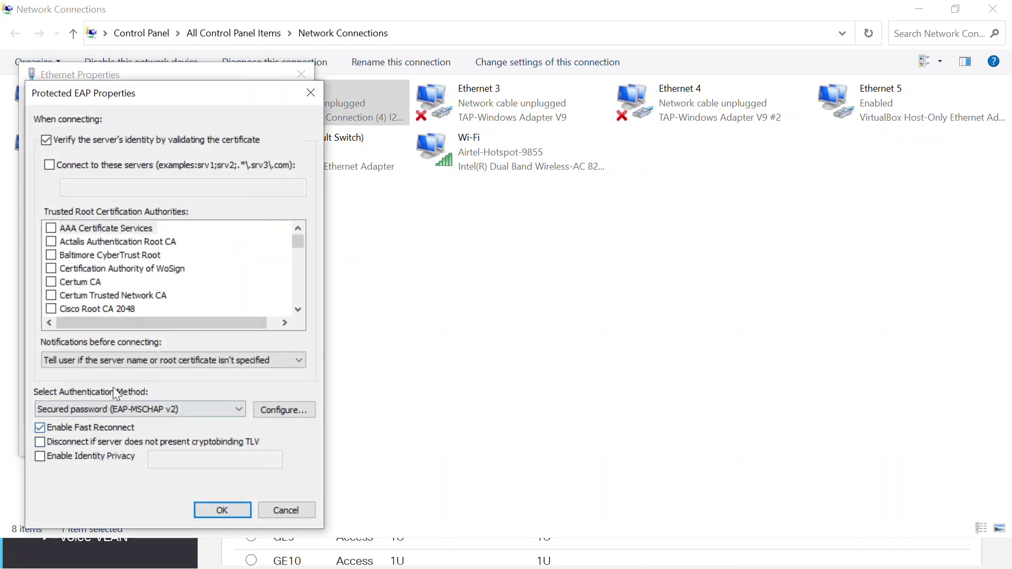
left_click(47, 140)
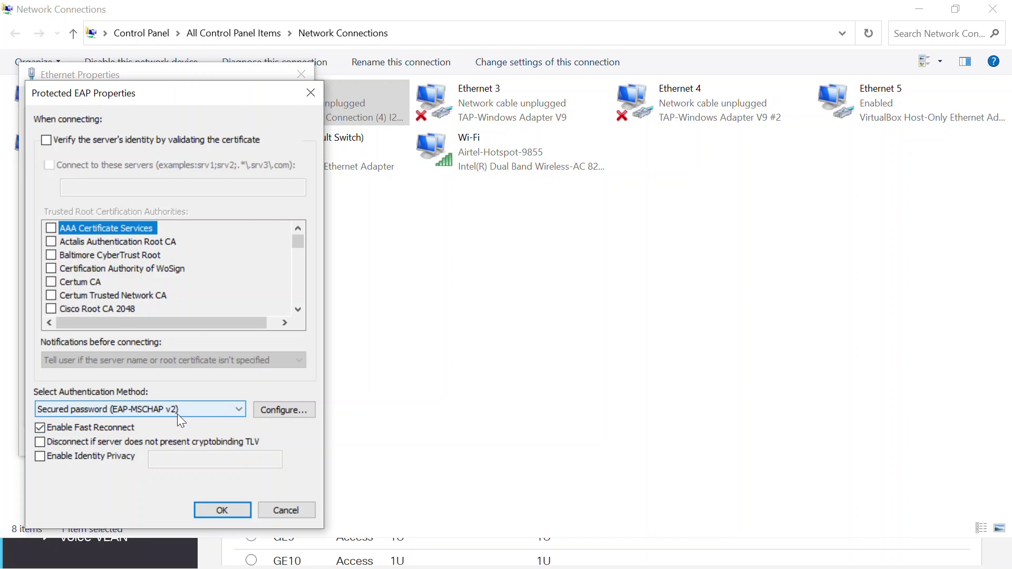
Set 802.1X mode to User authentication with single sign-on off, and save Ethernet Properties
left_click(218, 510)
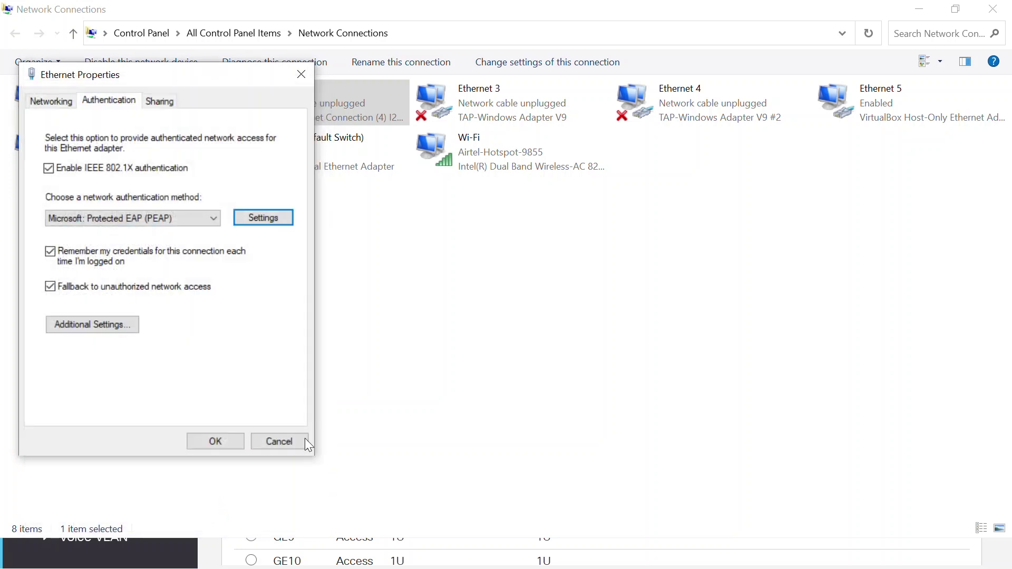
key("alt")
left_click(114, 324)
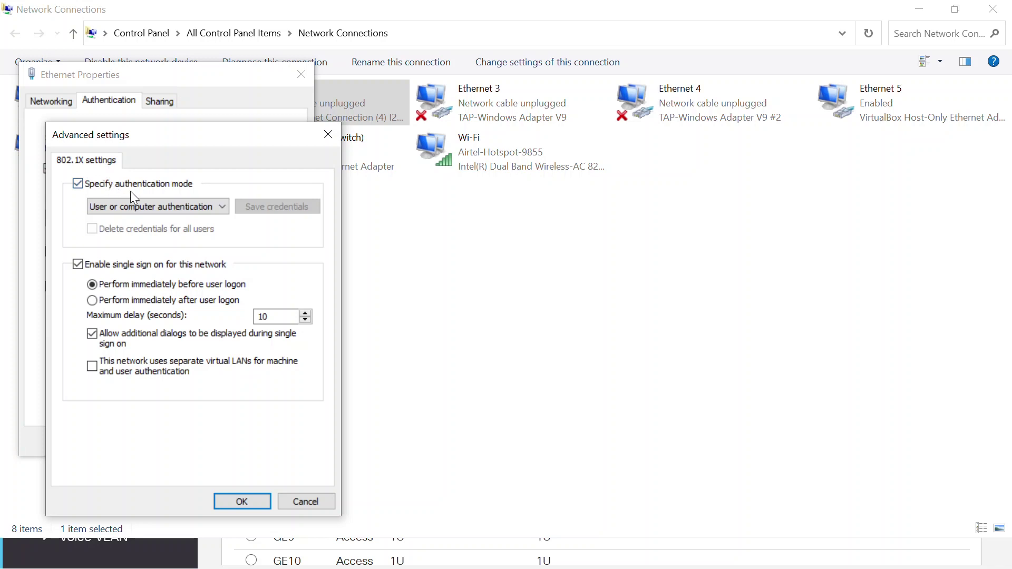
left_click(179, 209)
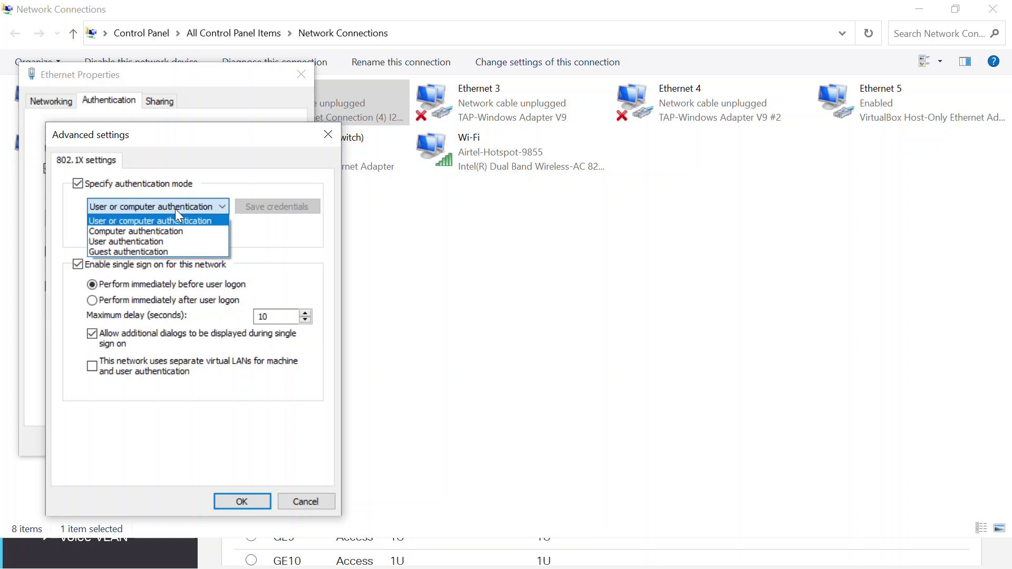
left_click(148, 242)
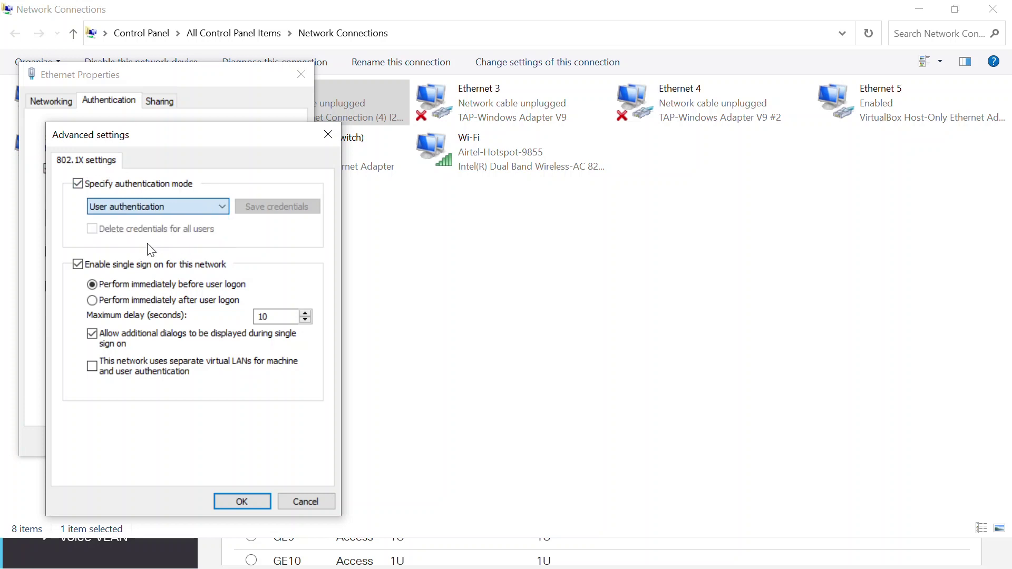
left_click(78, 264)
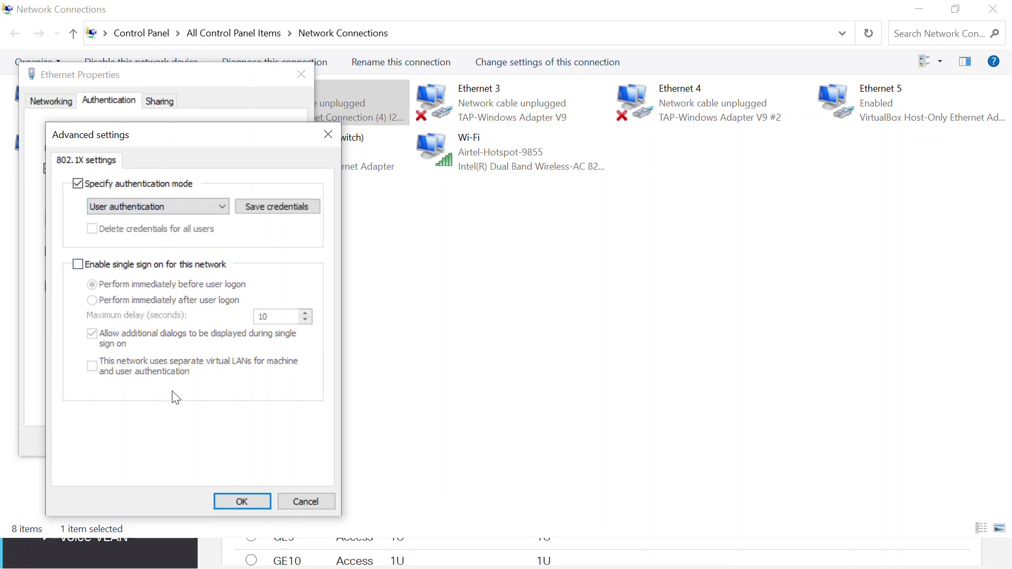
left_click(244, 502)
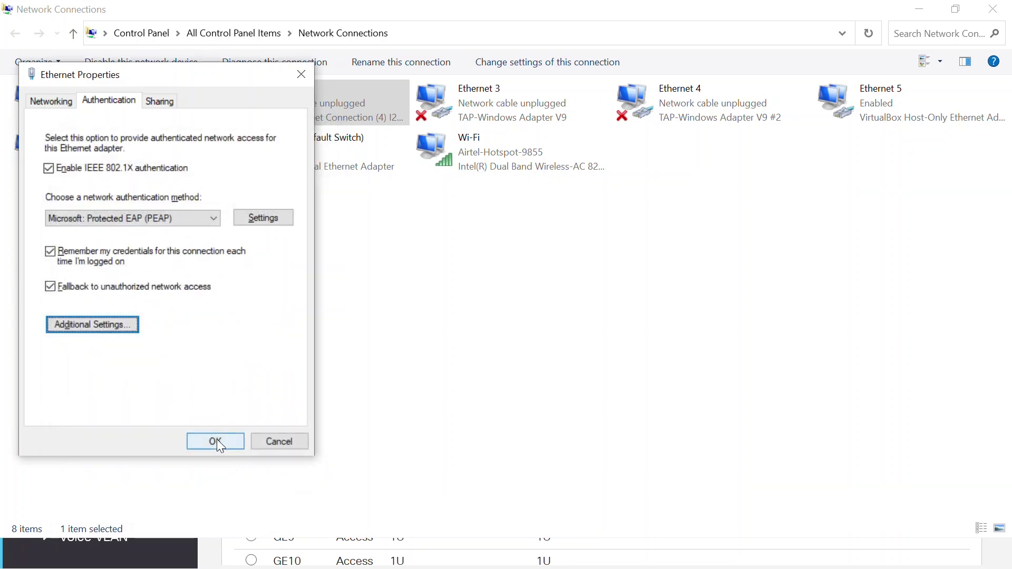
left_click(216, 442)
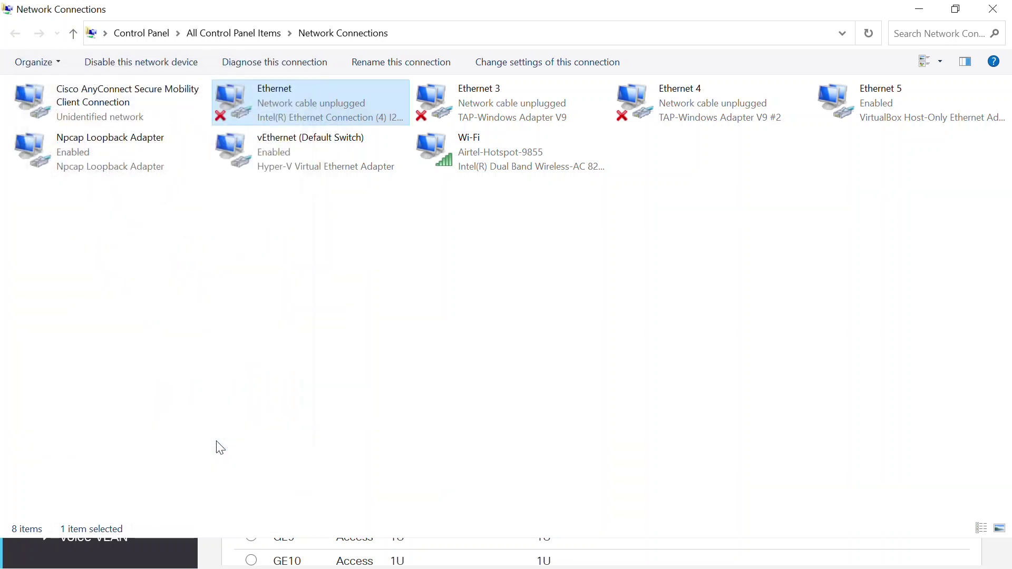
key("alt+Tab")
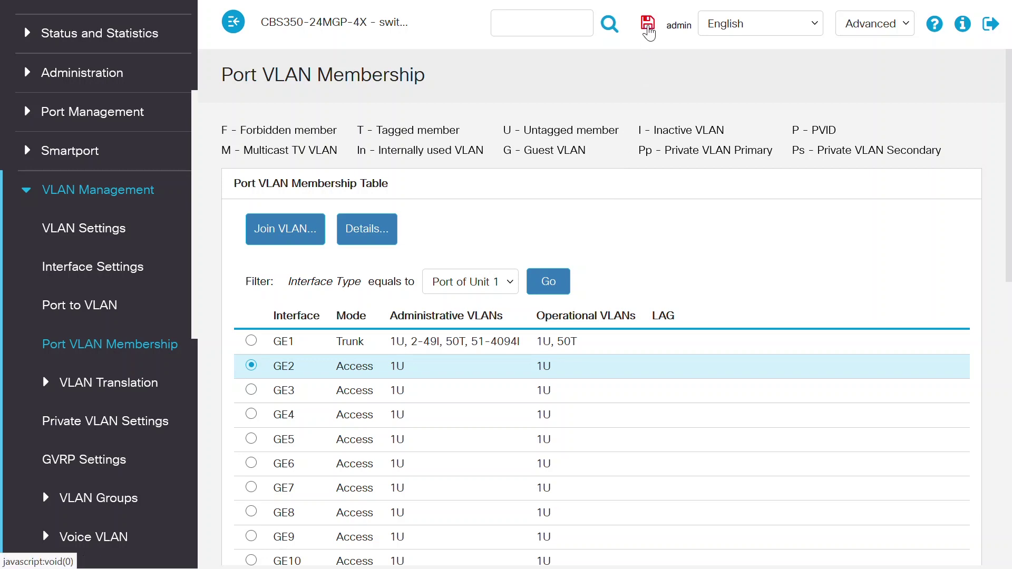
Save the switch configuration using the red Save icon in the header
left_click(648, 27)
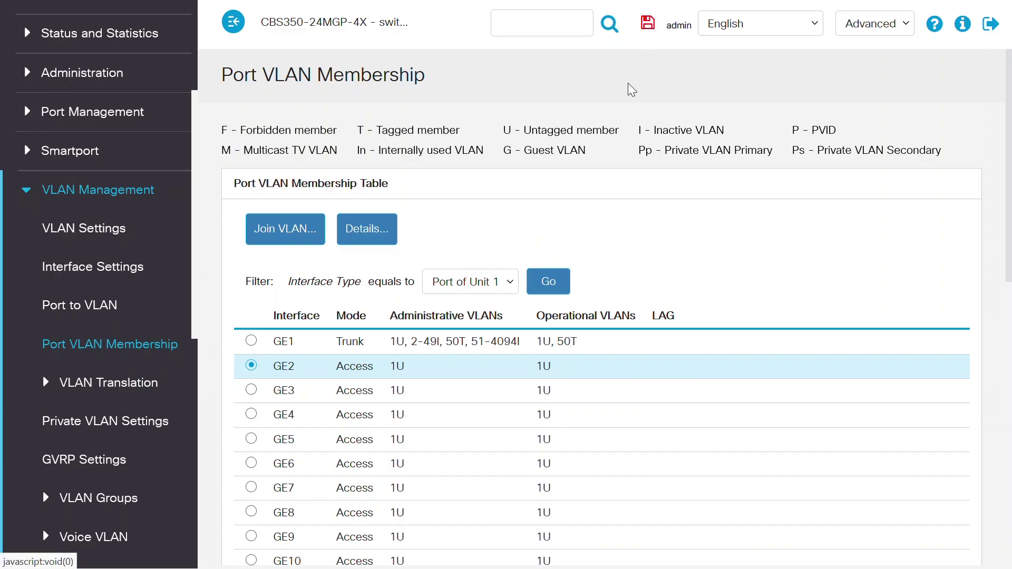